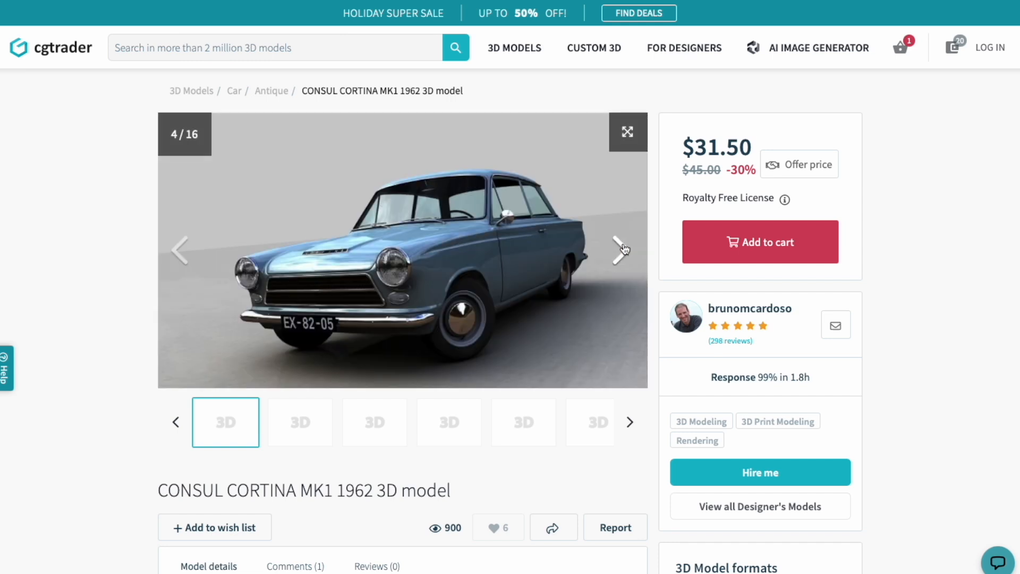
- Browse the preview images of the CONSUL CORTINA MK1 1962 3D model as far as its wireframe render
left_click(625, 249)
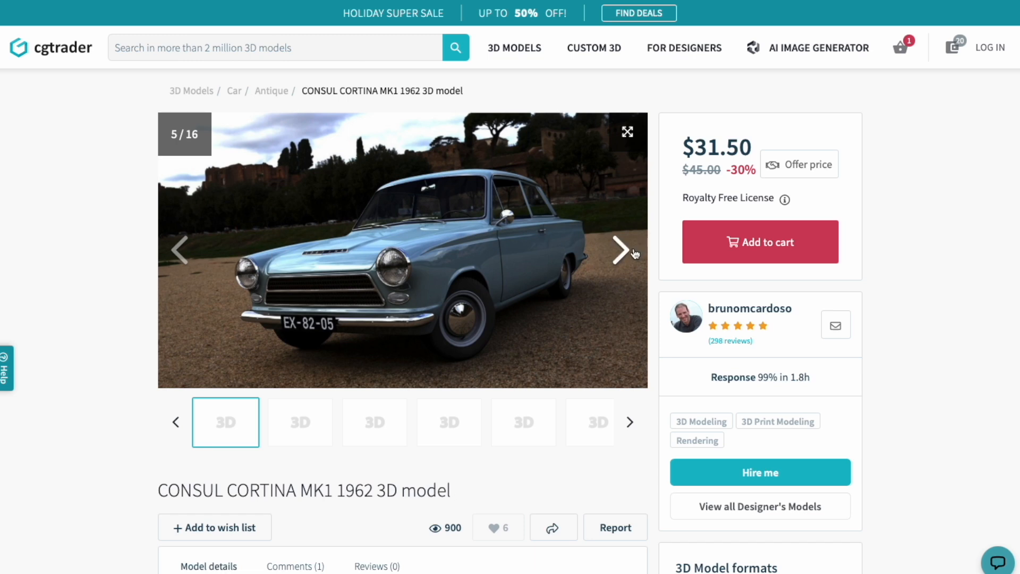
left_click(627, 251)
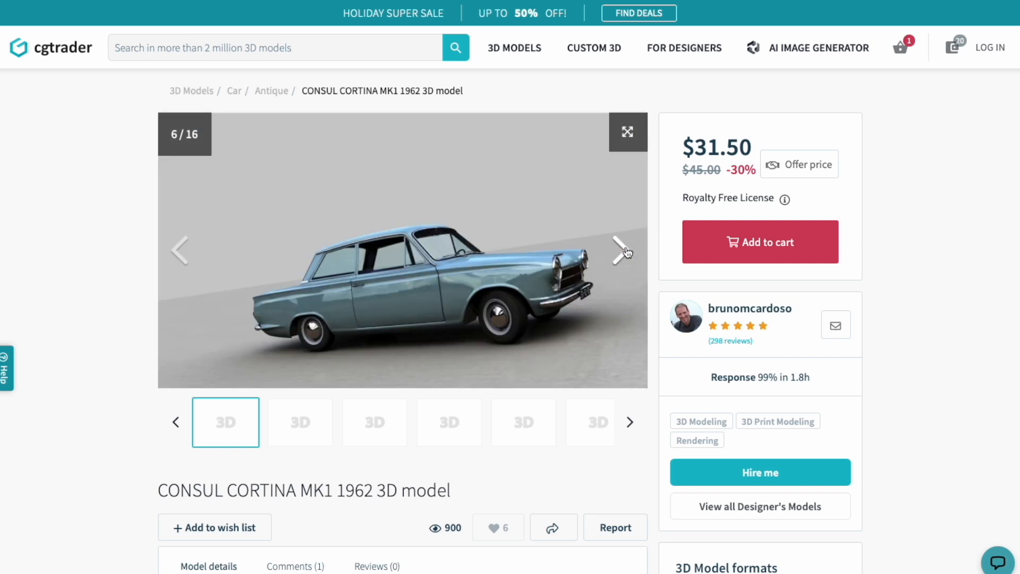
left_click(626, 251)
left_click(627, 251)
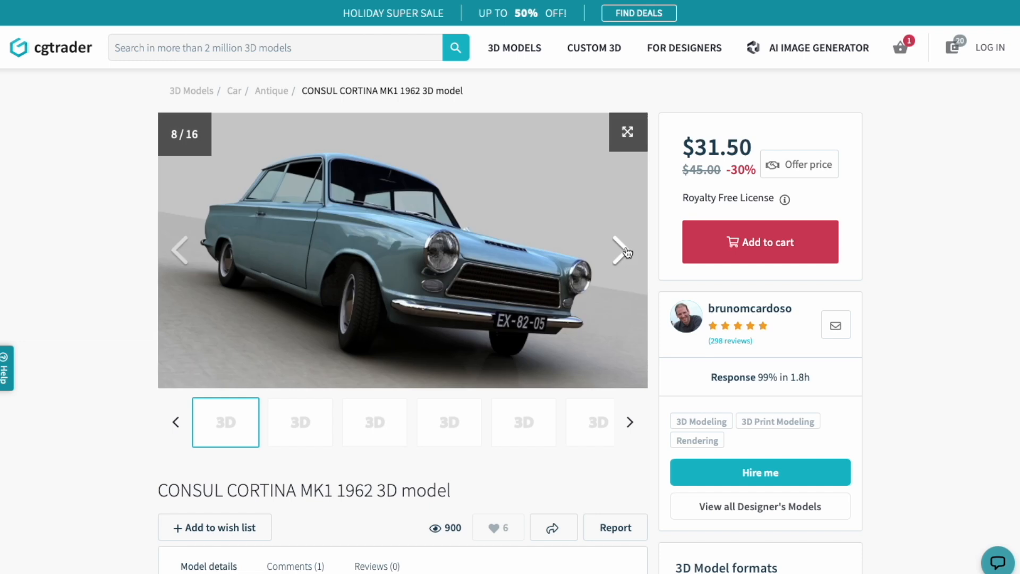
left_click(627, 252)
left_click(627, 251)
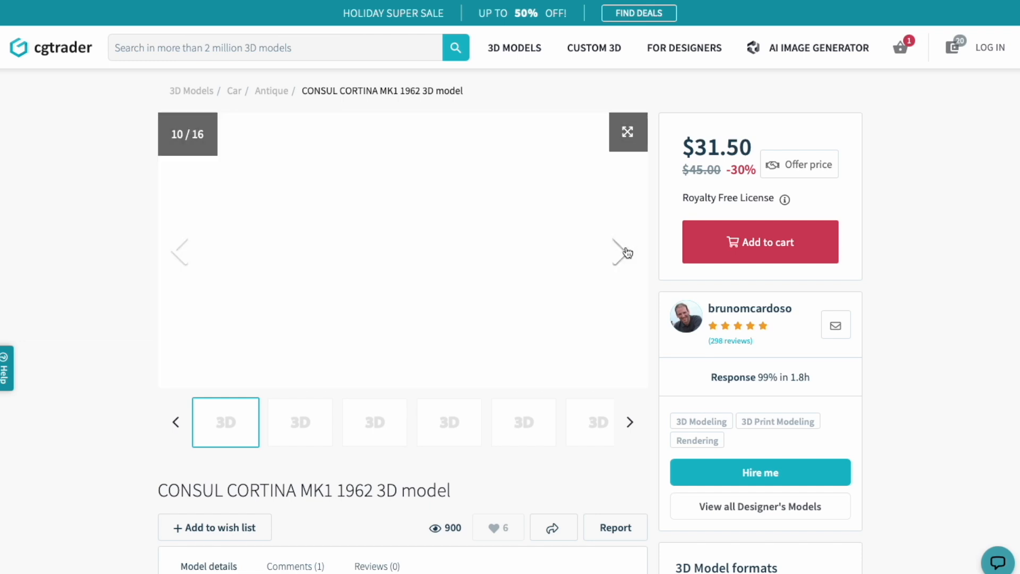
left_click(627, 251)
left_click(627, 252)
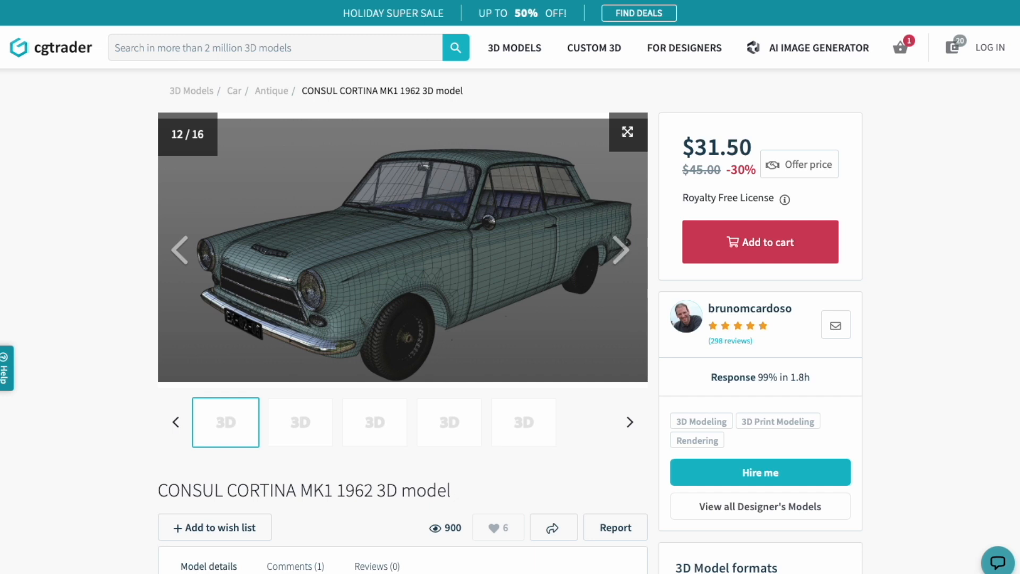
left_click(595, 1)
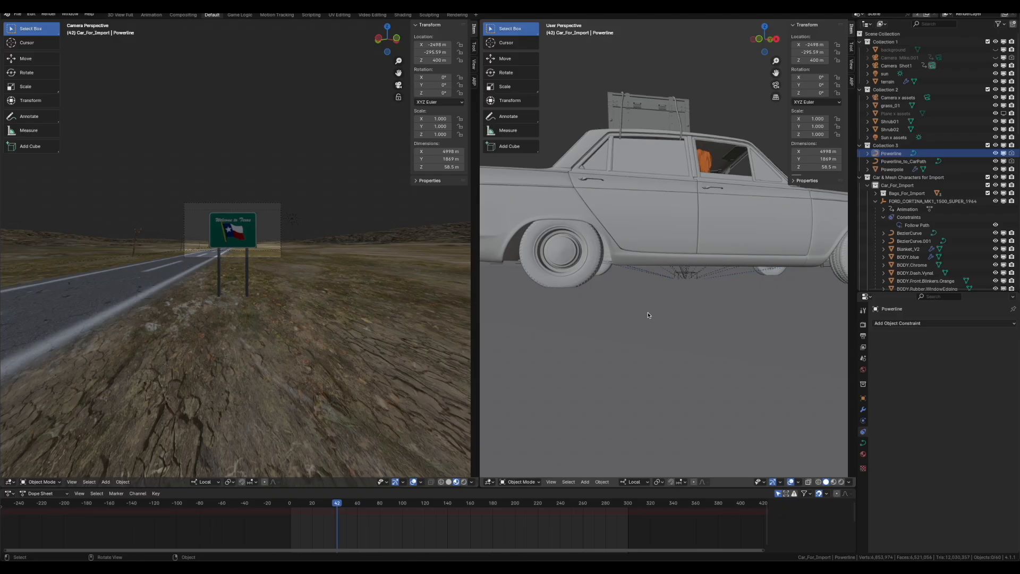
- In the Blender scene, examine the chest and the ropes tying it to the car's roof
middle_click_drag(631, 290, 612, 96)
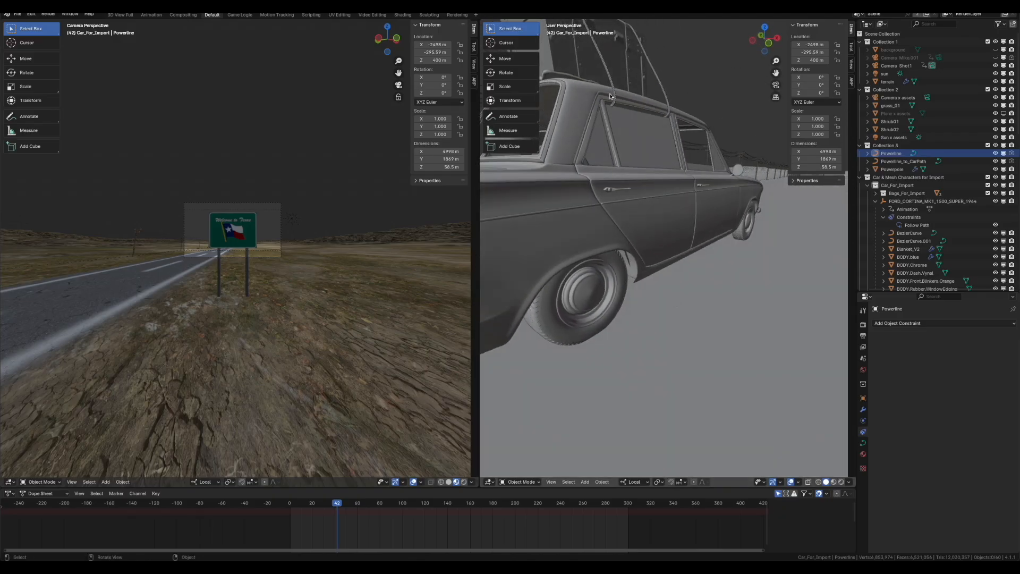
left_click(570, 62)
key("KP_Decimal")
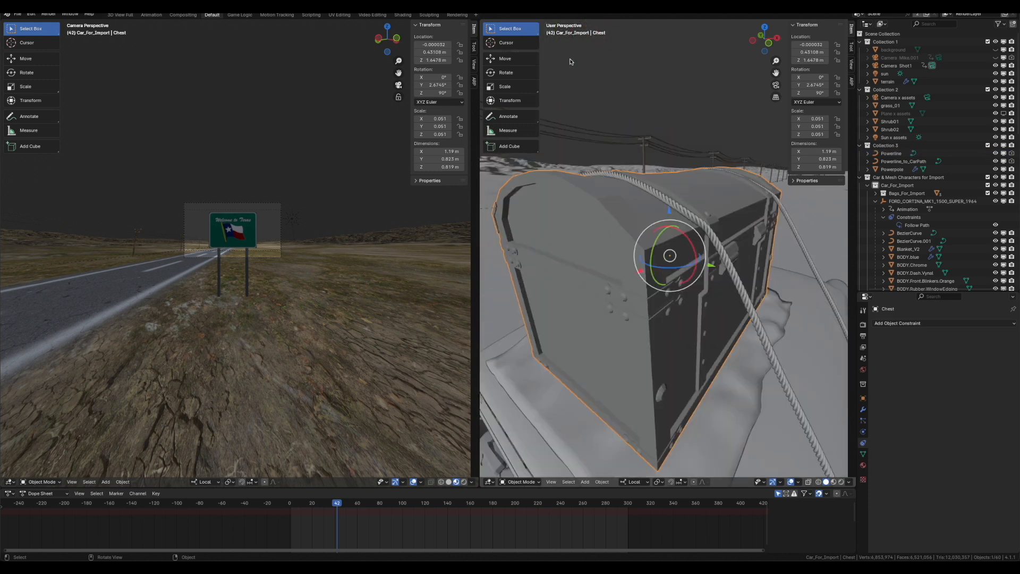
scroll(714, 310, "down", 5)
middle_click_drag(714, 311, 725, 285)
left_click(732, 282)
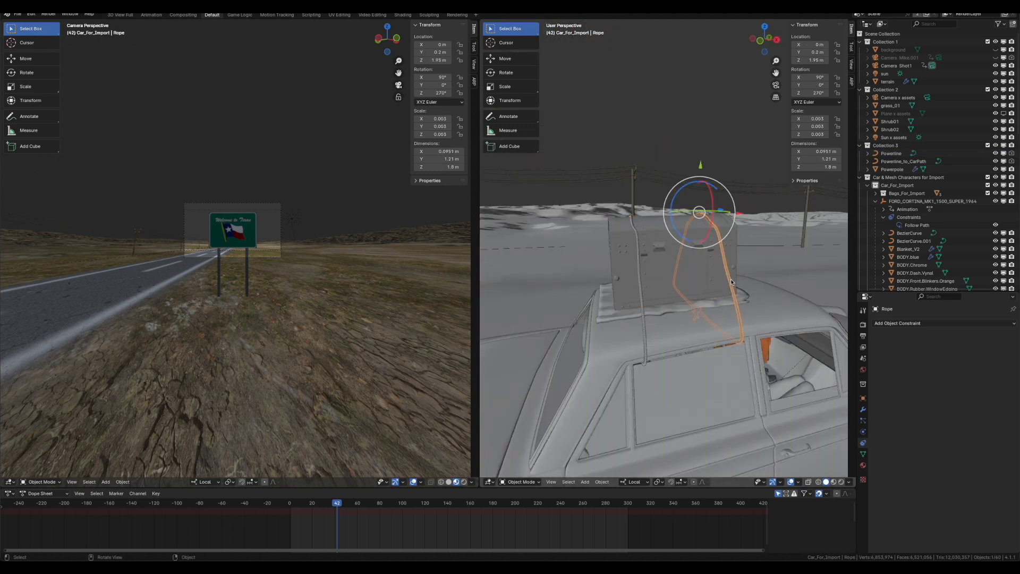
left_click(644, 308)
- Set the Key 1 shape key value of the blanket beneath the roof chest to 0.578
left_click(606, 312)
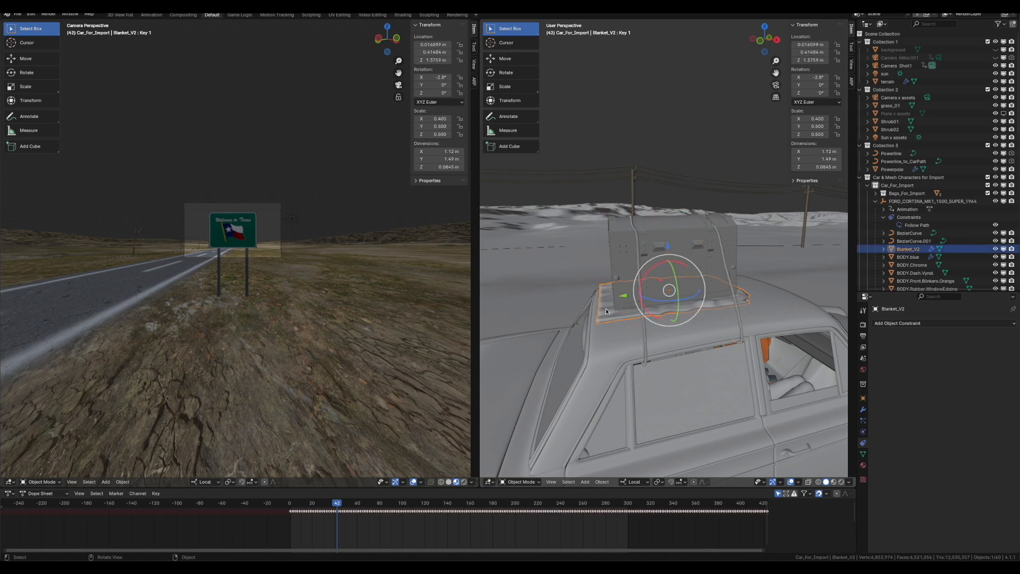
middle_click_drag(606, 311, 579, 316)
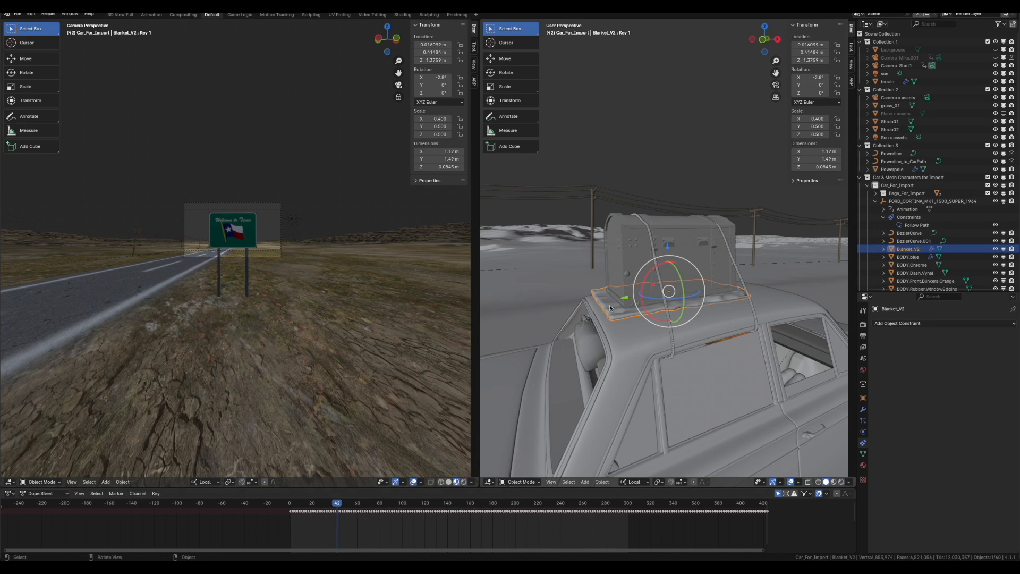
left_click(863, 454)
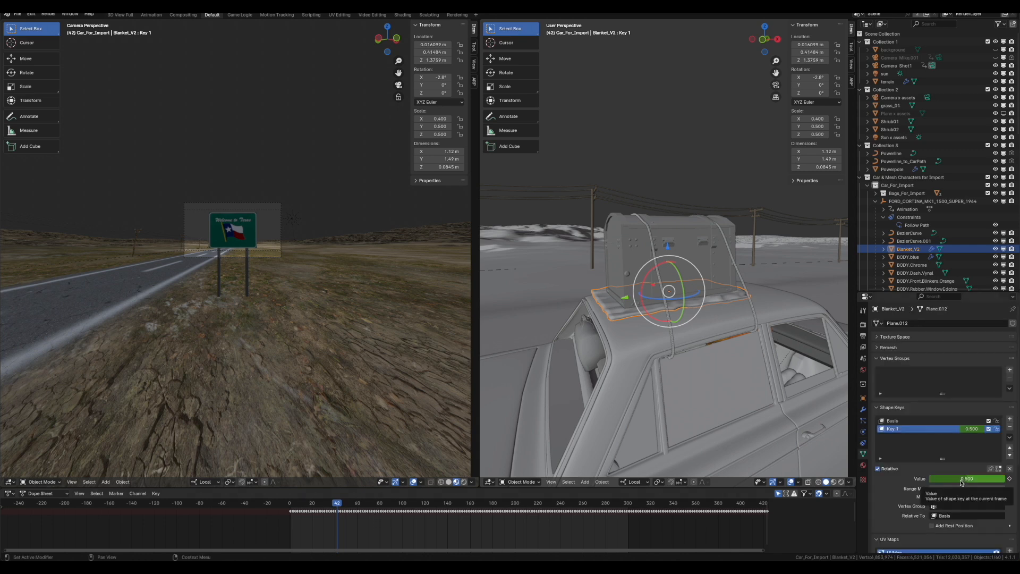
mouse_move(960, 480)
left_mouse_down()
mouse_move(979, 481)
mouse_move(923, 480)
mouse_move(973, 478)
left_mouse_up()
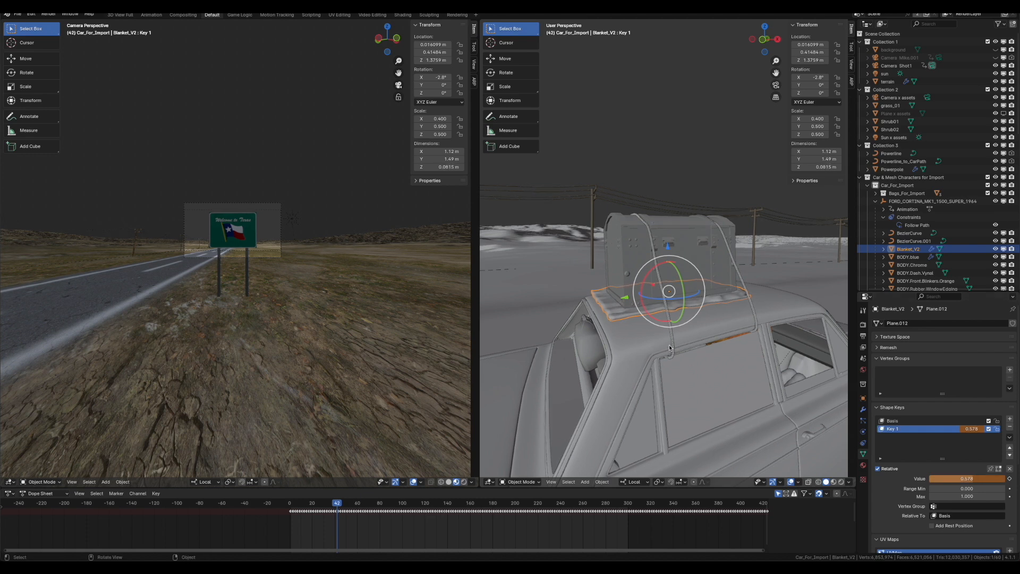
- Examine the Girl and Dad characters seated in the front of the car
middle_click_drag(669, 348, 643, 319)
left_click(682, 294)
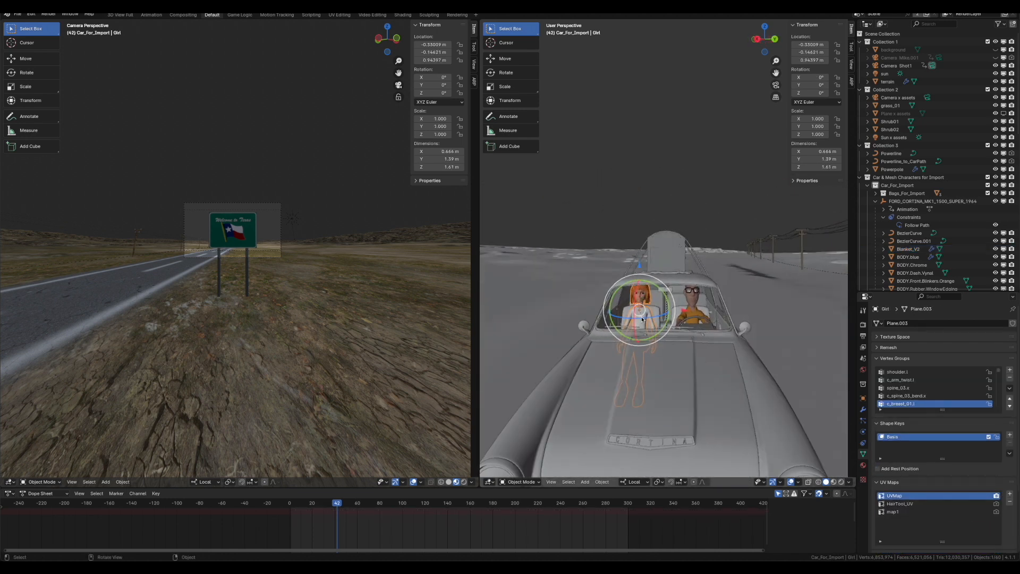
left_click(689, 307)
left_click(639, 309)
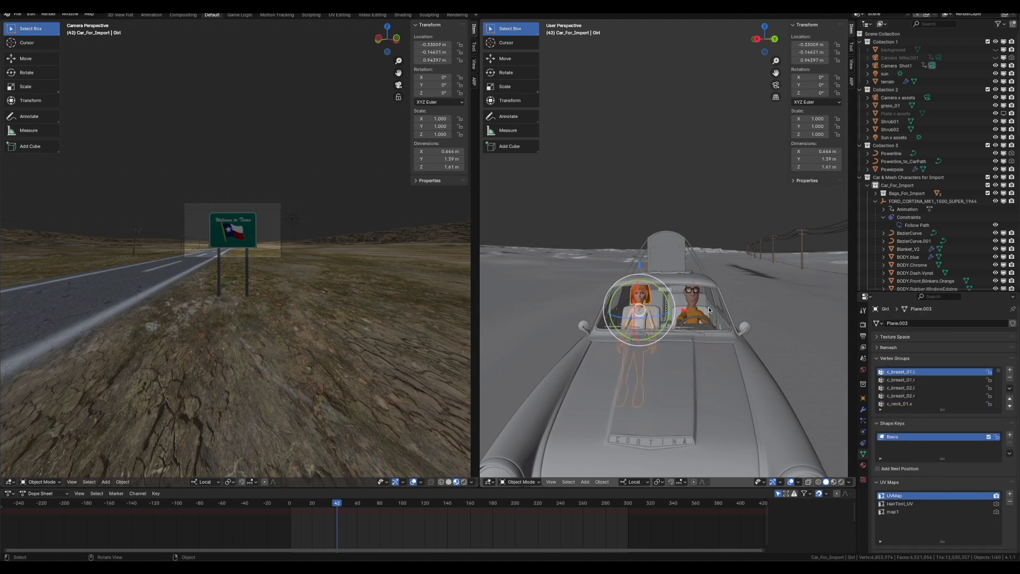
left_click(695, 316)
middle_click_drag(696, 316, 659, 332)
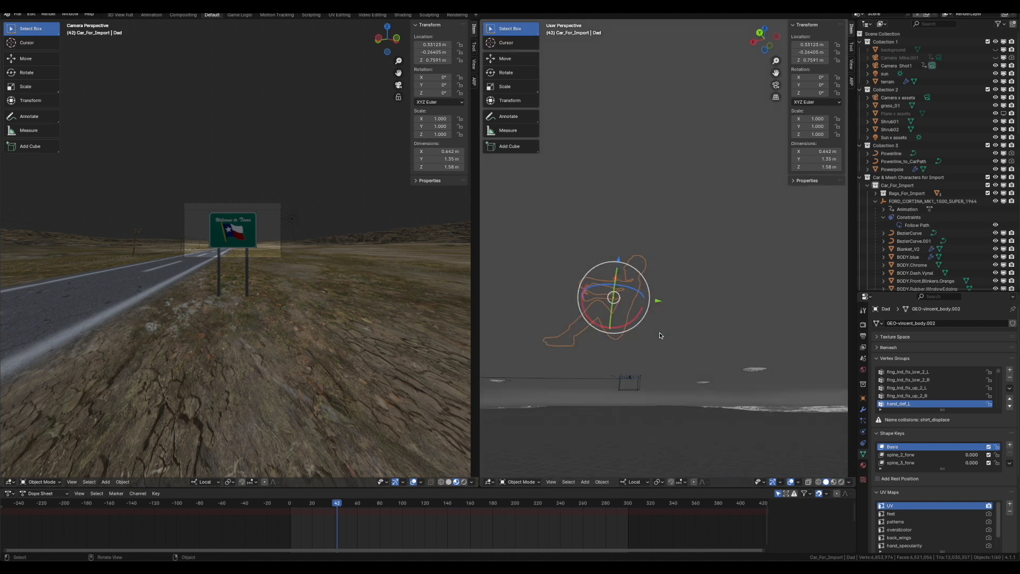
- Inspect the car's parent empty and the Powerline_to_CarPath curve from below the ground
left_click(637, 383)
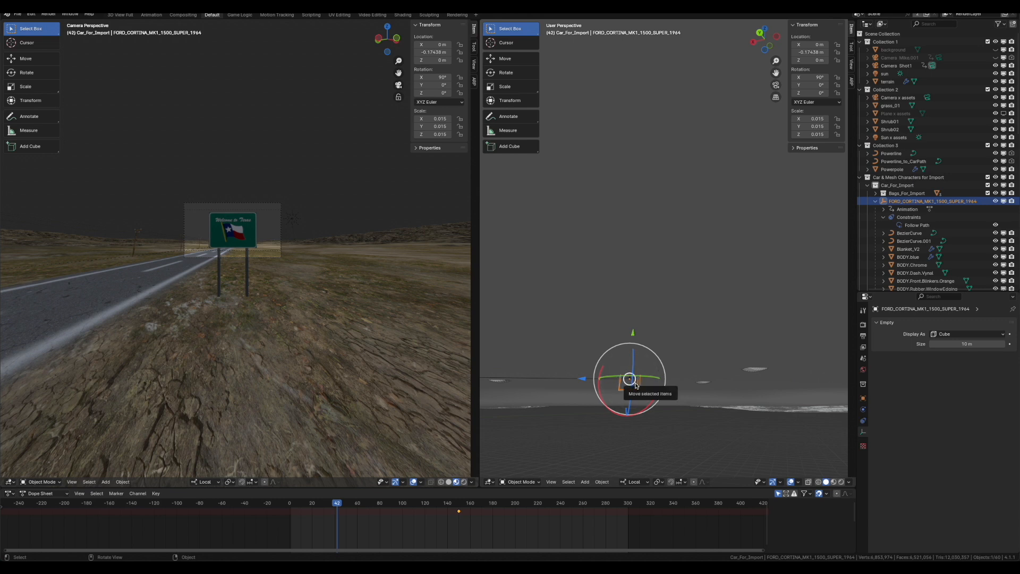
middle_click_drag(636, 384, 643, 383)
left_click(642, 383)
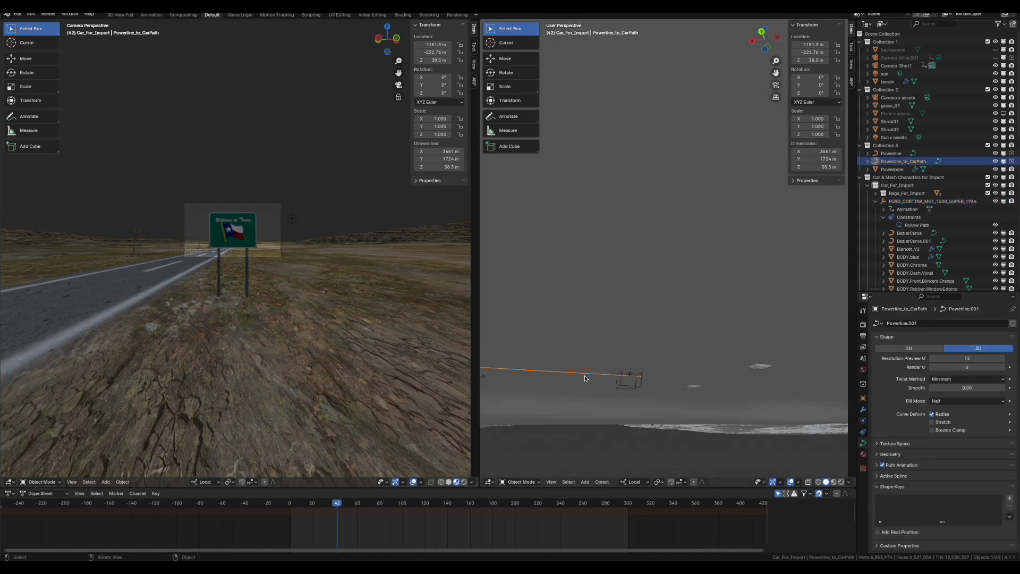
left_click(642, 383)
- Select the Dad character in the driver's seat and examine him inside the car
middle_click_drag(641, 383, 647, 333)
left_click(637, 297)
left_click(636, 324)
left_click(647, 331)
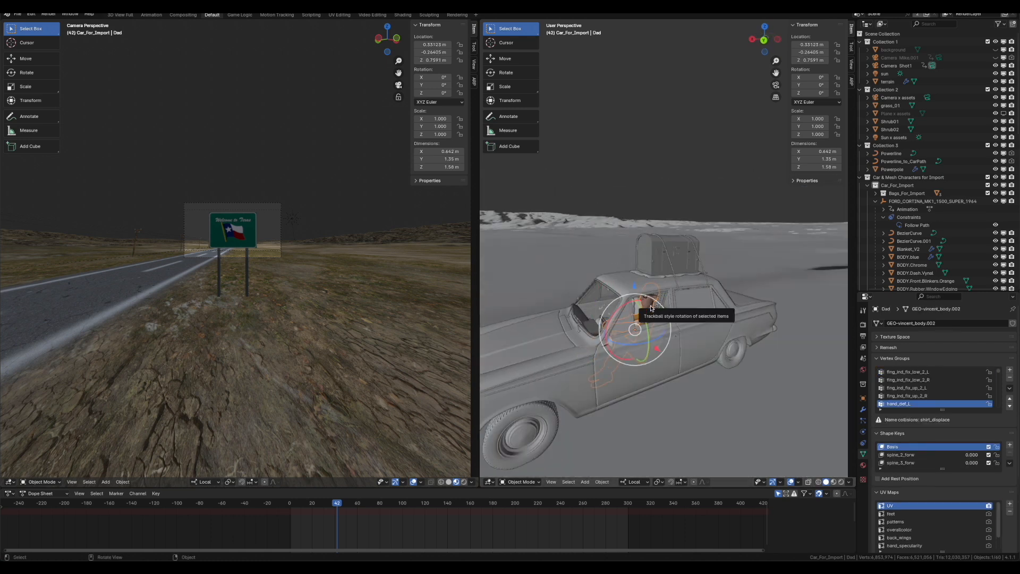
scroll(675, 351, "down", 3)
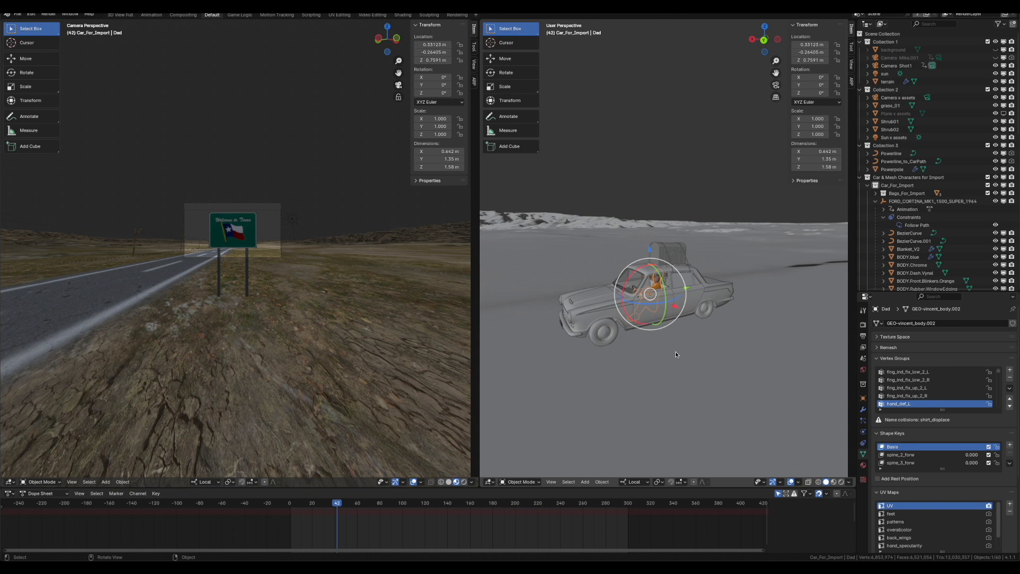
key("KP_Divide")
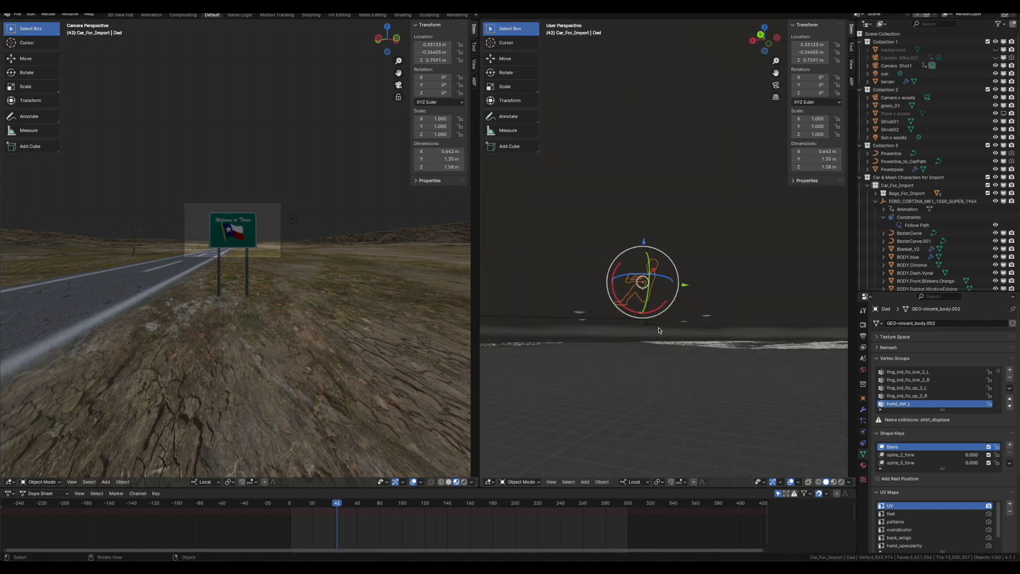
key("KP_Divide")
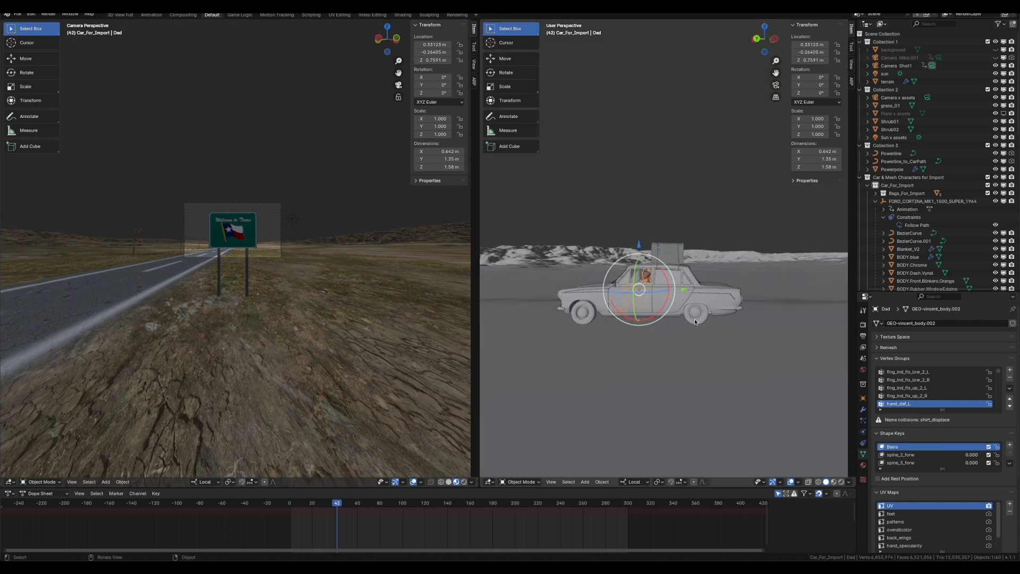
- Examine the loaded car and both characters from the passenger side, the front and above the bonnet
mouse_move(695, 321)
middle_mouse_down()
mouse_move(671, 345)
mouse_move(568, 328)
mouse_move(712, 327)
middle_mouse_up()
scroll(715, 329, "up", 2)
scroll(715, 329, "up", 3)
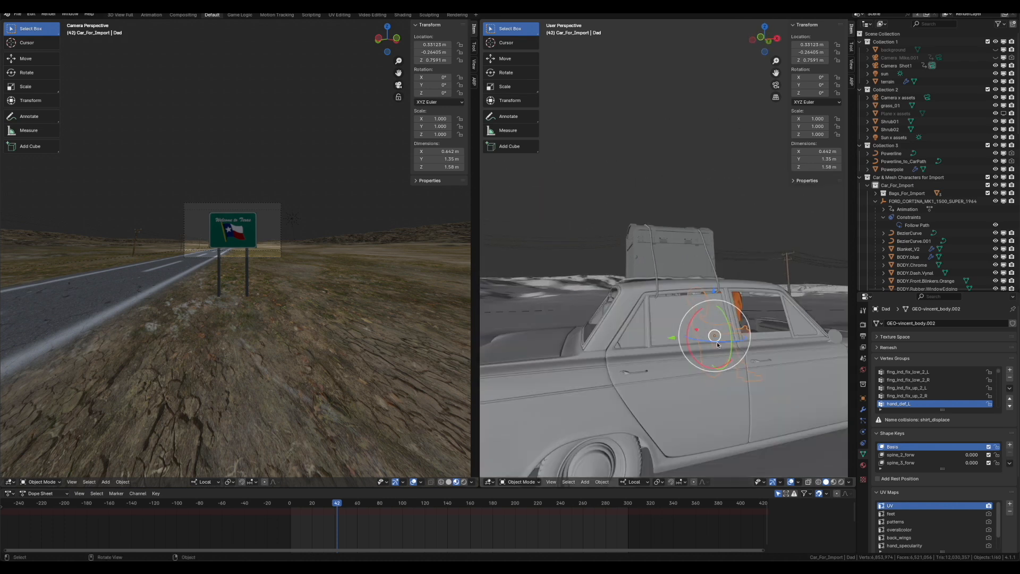
scroll(717, 348, "down", 3)
middle_click_drag(717, 352, 662, 315)
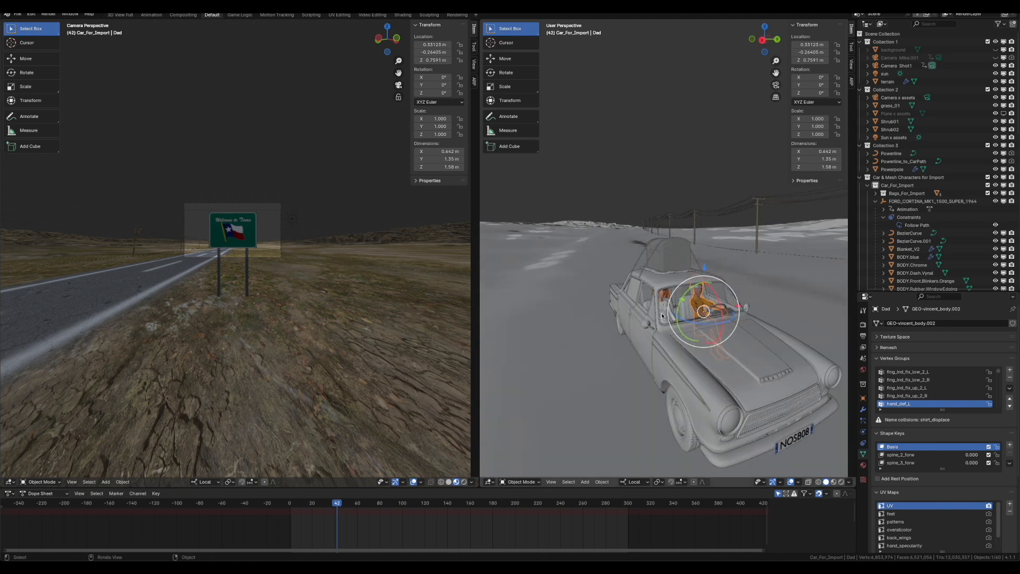
scroll(661, 315, "up", 3)
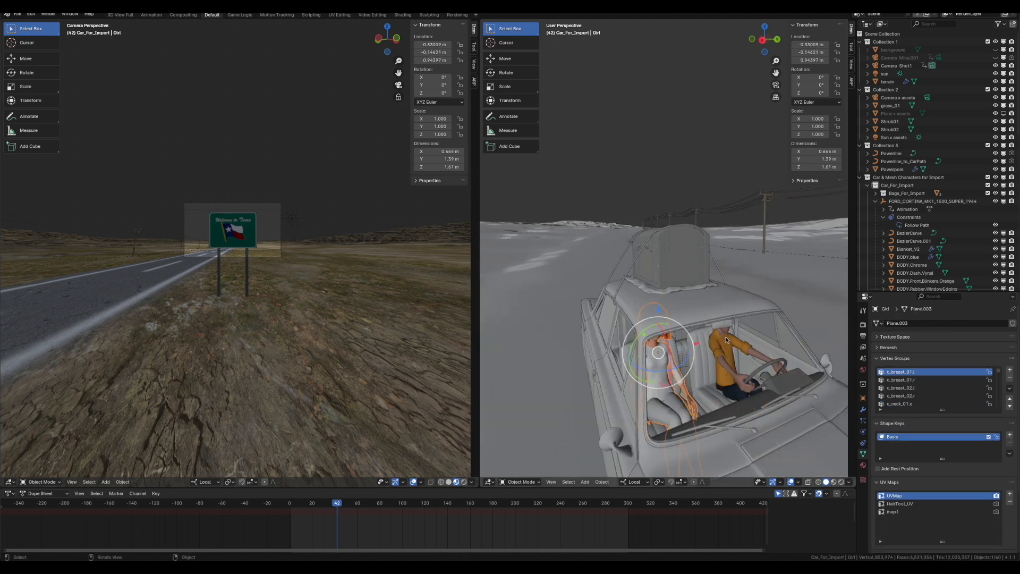
middle_click_drag(659, 348, 701, 334)
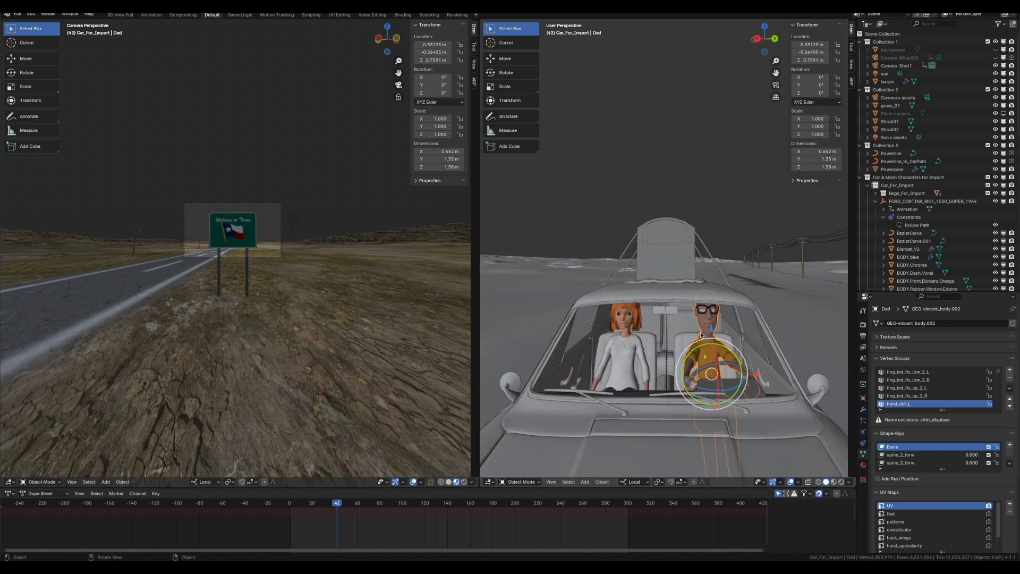
scroll(702, 335, "down", 3)
middle_click_drag(702, 335, 611, 351)
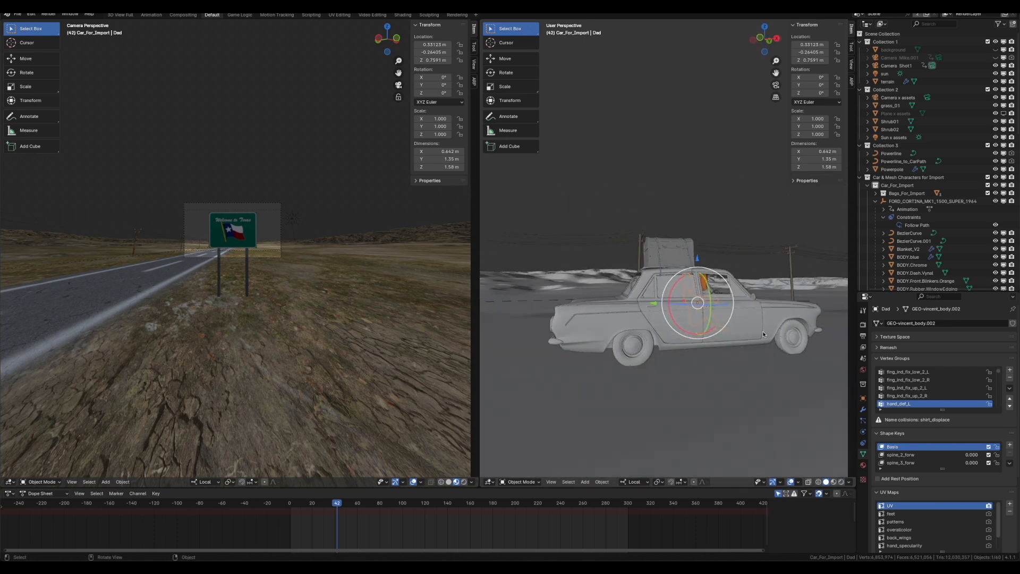
- Select the car's rear wheel and scrub the animation forward to frame 204
left_click(642, 342)
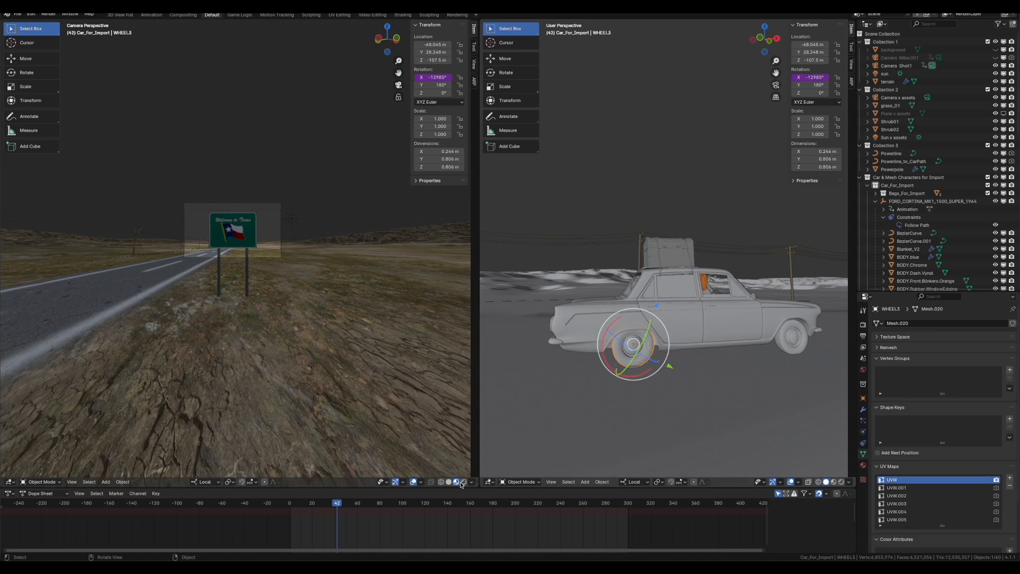
left_click(335, 504)
left_click_drag(336, 504, 333, 504)
key("Right")
key("Right")
key("Right")
key("Right")
key("Right")
key("Right")
key("Right")
left_click_drag(342, 503, 500, 503)
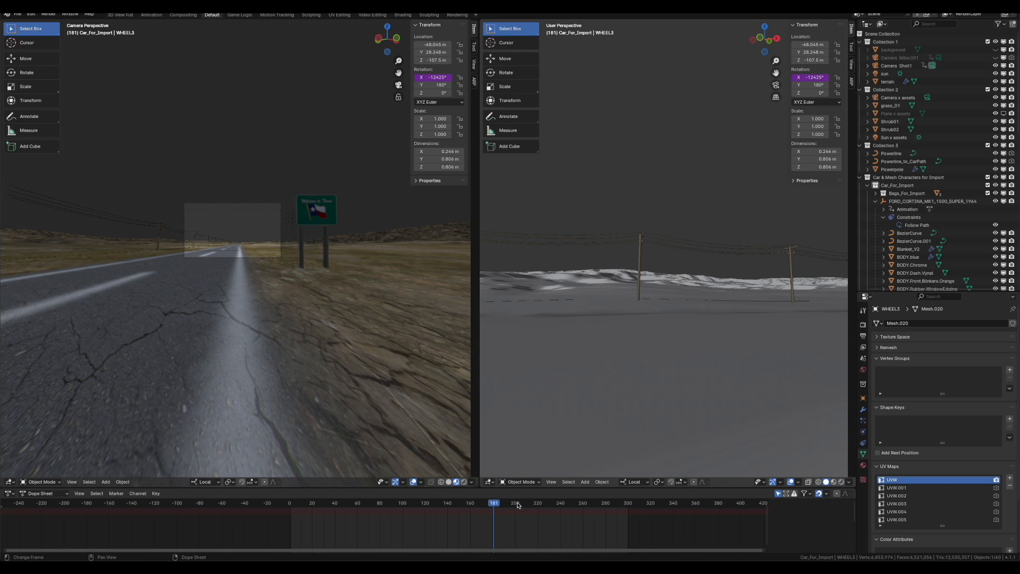
mouse_move(525, 506)
left_mouse_down()
mouse_move(492, 505)
mouse_move(520, 504)
left_mouse_up()
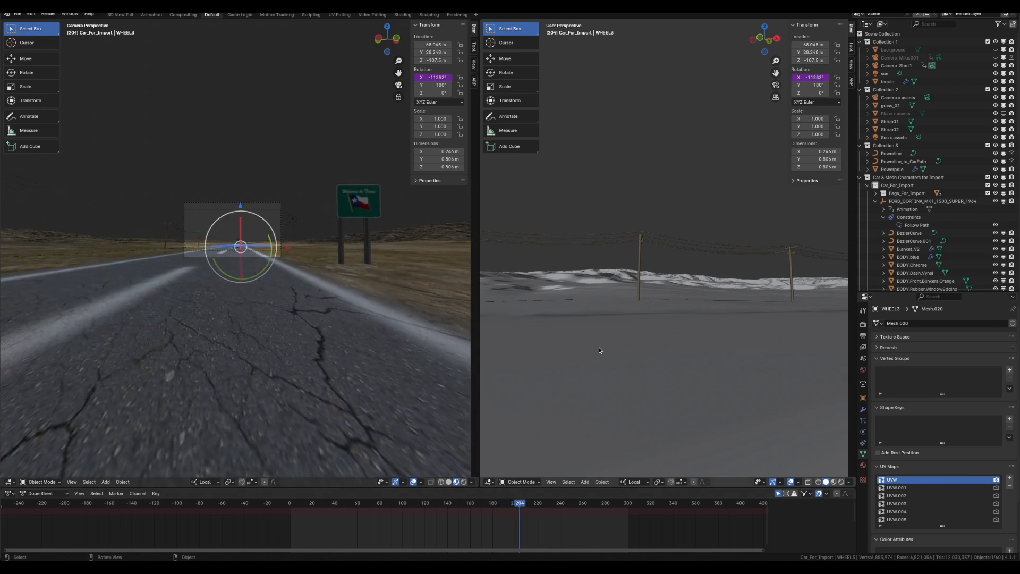
- Focus the user perspective view on the selected rear wheel and show the whole car from the side
key("KP_Decimal")
scroll(599, 346, "down", 4)
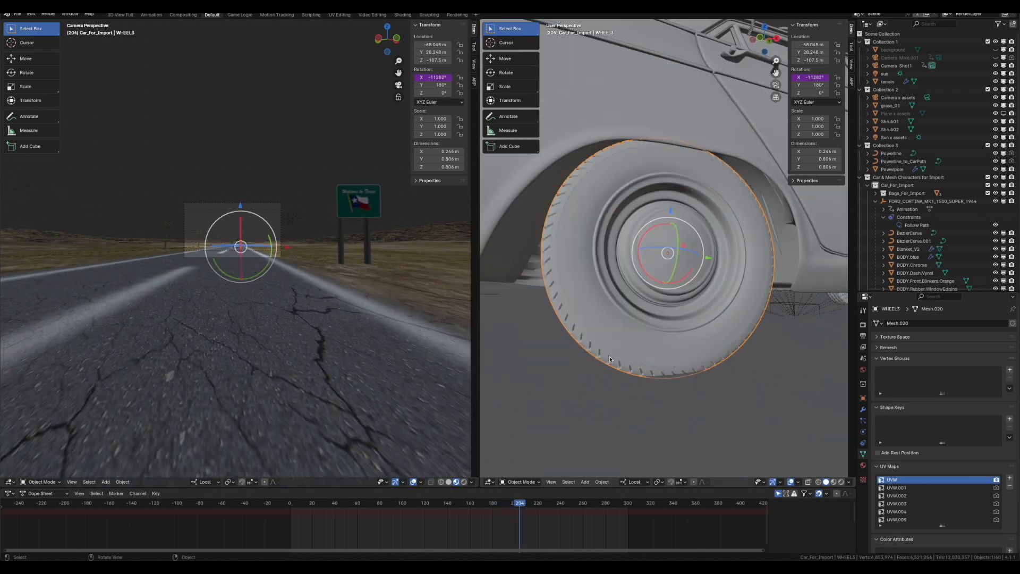
middle_click_drag(665, 321, 644, 337)
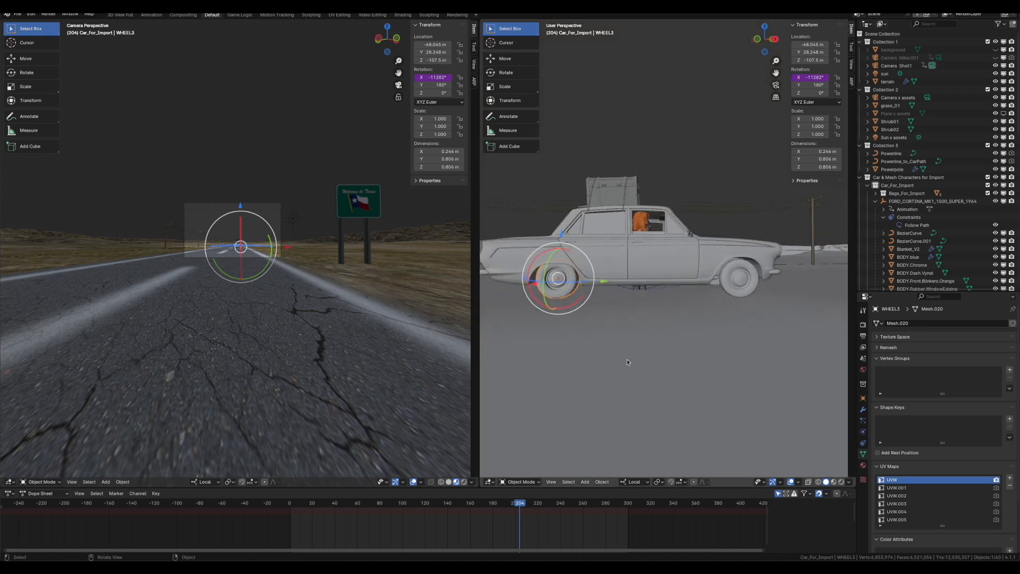
- Check the car's movement at frames 206 and 298, and return the playhead to frame 19
key("Right")
key("Right")
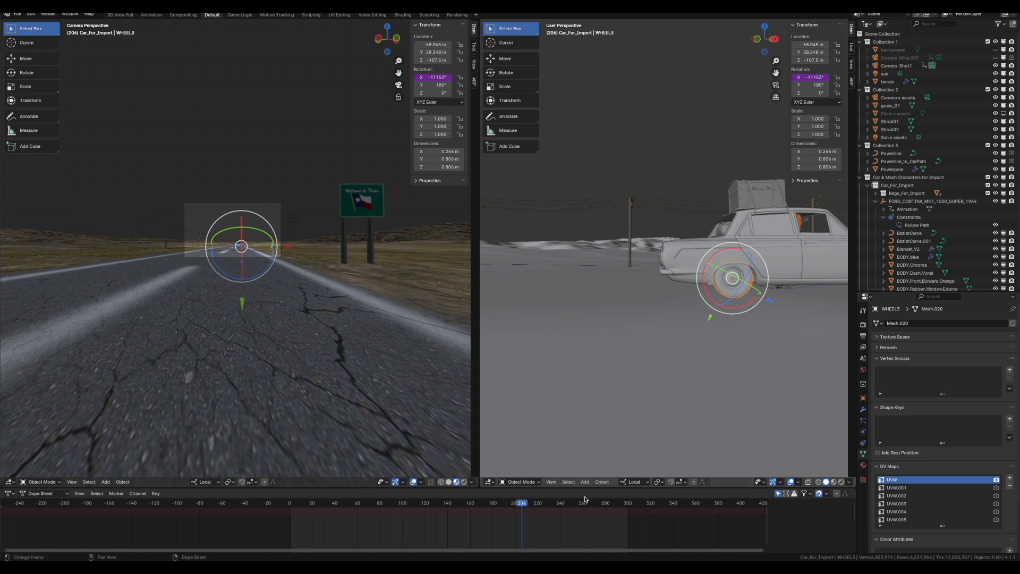
left_click(625, 502)
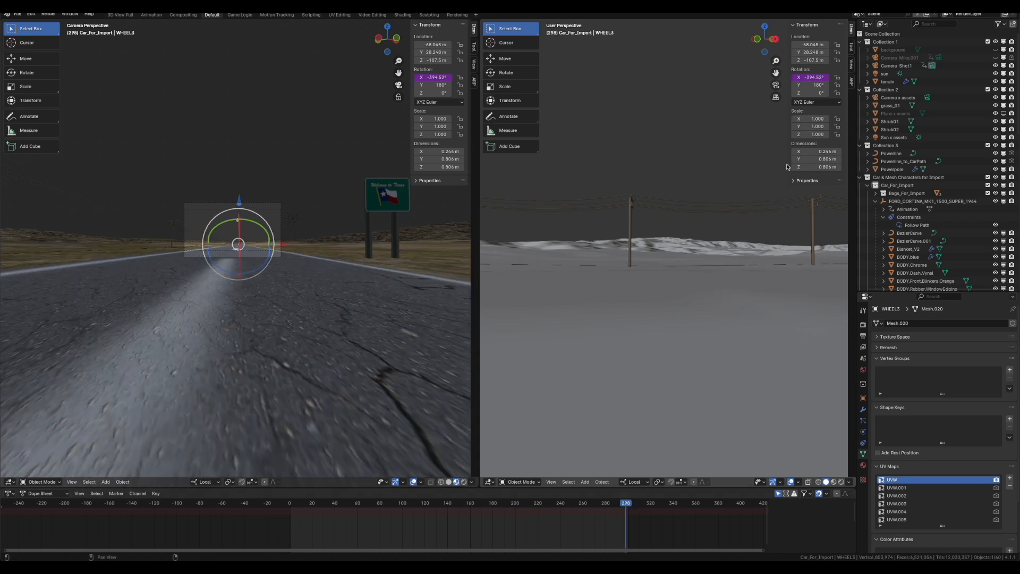
left_click(312, 504)
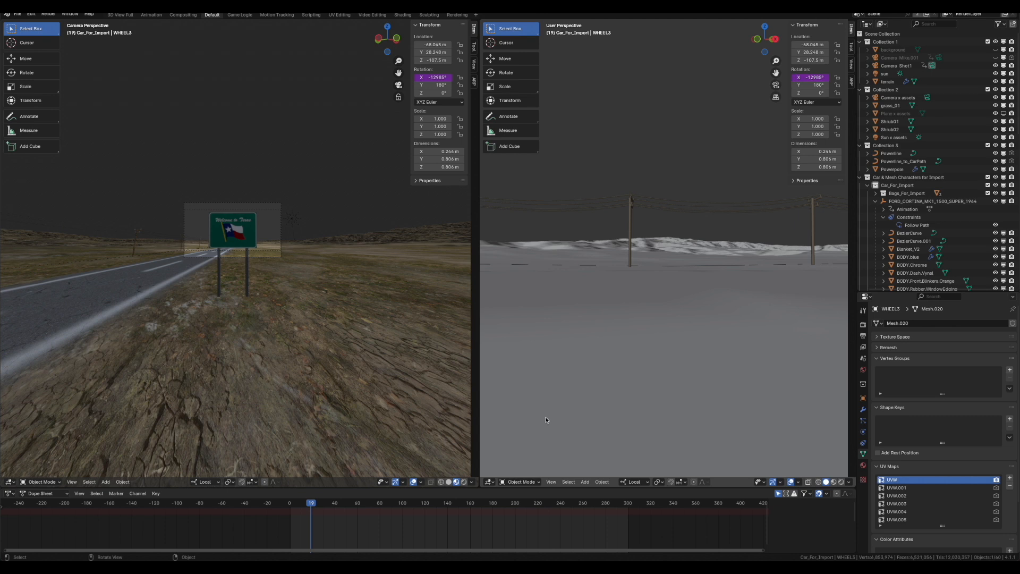
- Check the wheel's rotation at frames 299 and 56, and move the playhead to frame 205
left_click(628, 502)
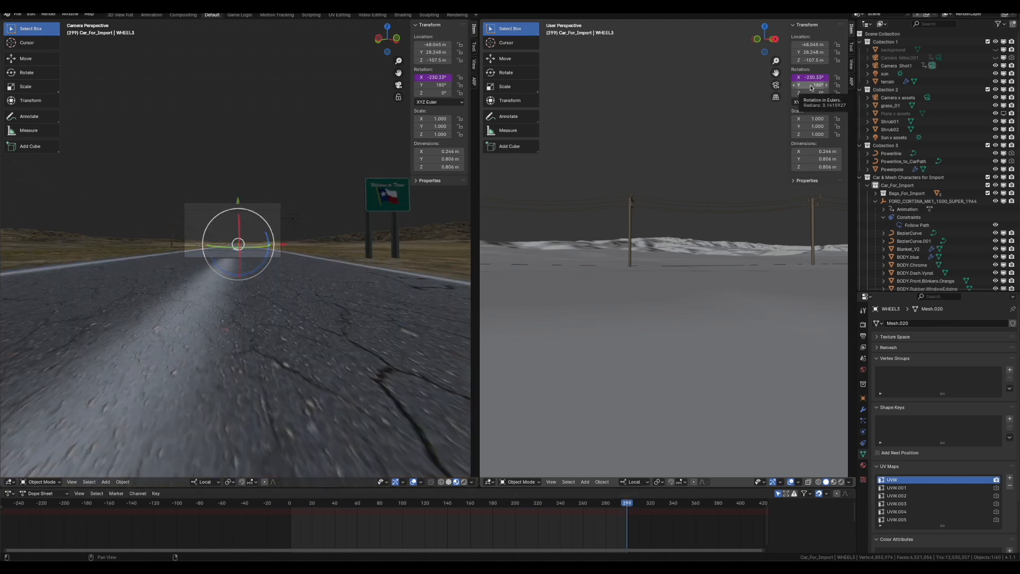
left_click(354, 505)
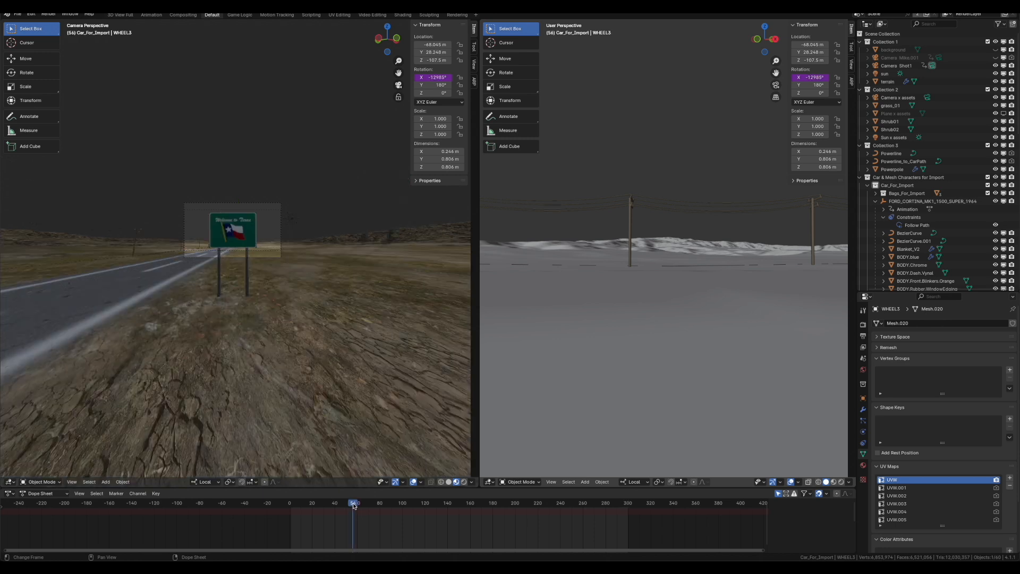
left_click_drag(354, 506, 520, 505)
- Select the Powerline_to_CarPath curve and examine its course across the terrain from above and from near ground level
middle_click_drag(614, 364, 614, 318)
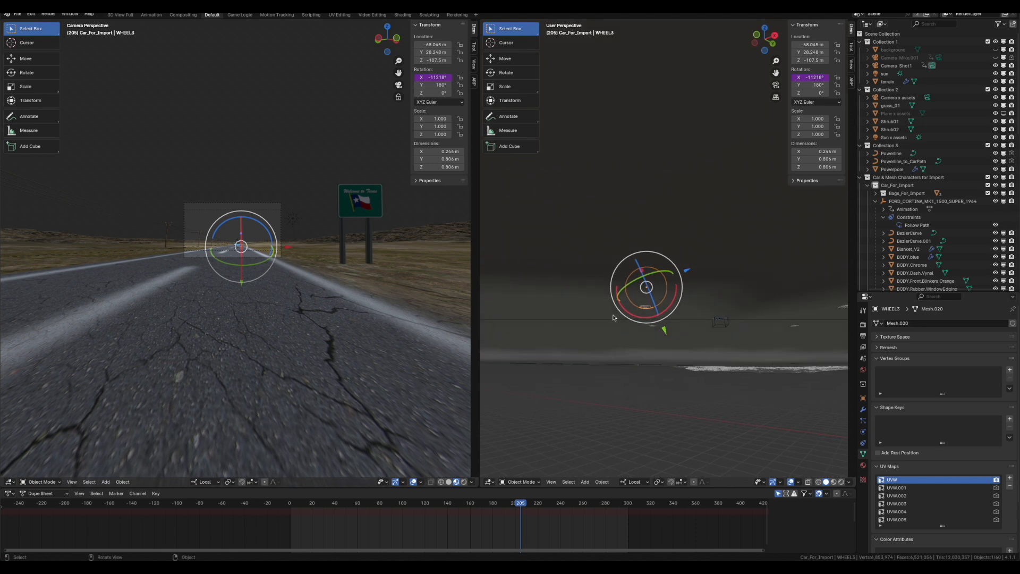
left_click(610, 320)
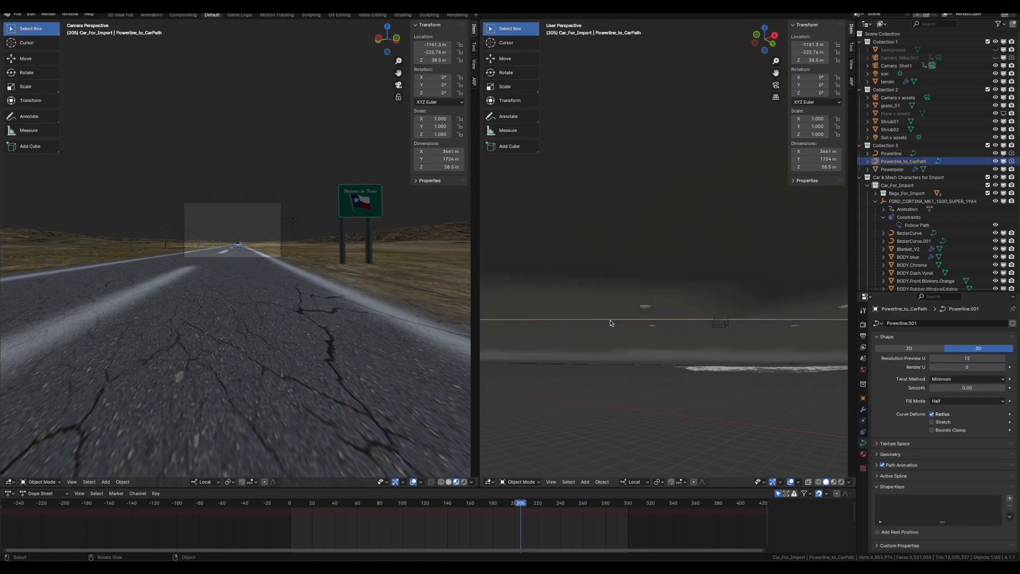
middle_click_drag(610, 323, 631, 360)
key("KP_Decimal")
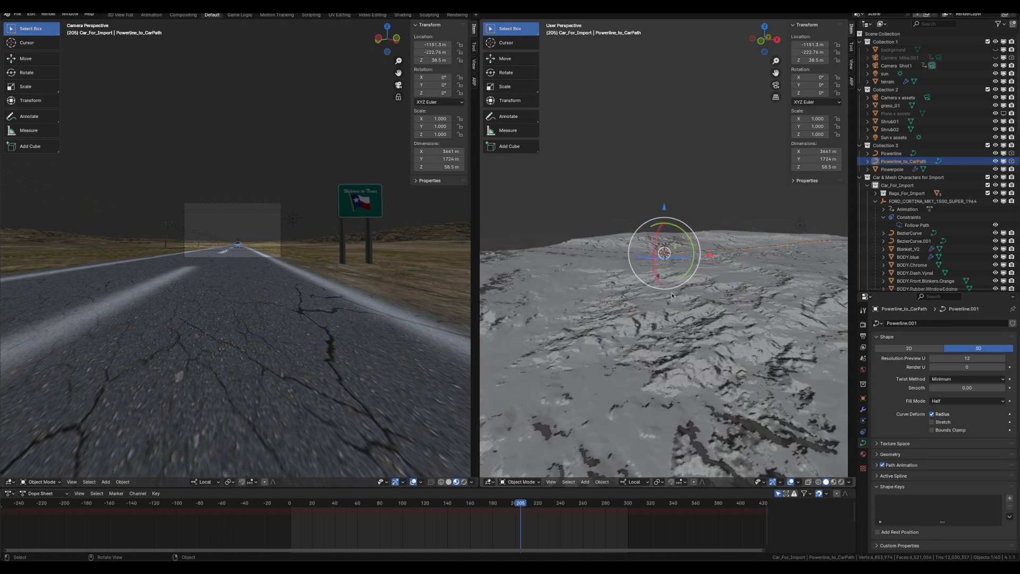
middle_click_drag(670, 305, 642, 357)
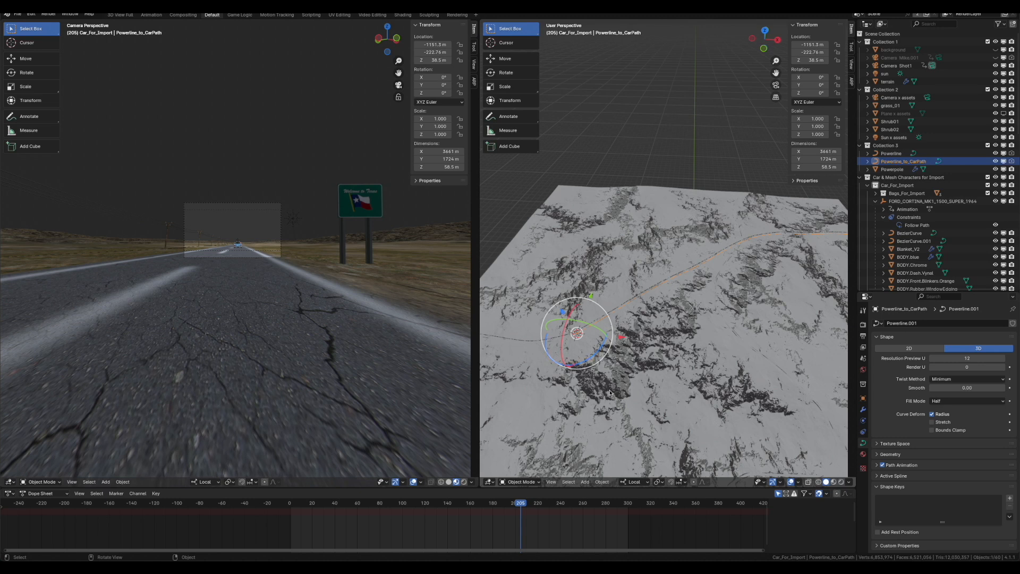
middle_click_drag(610, 393, 631, 371)
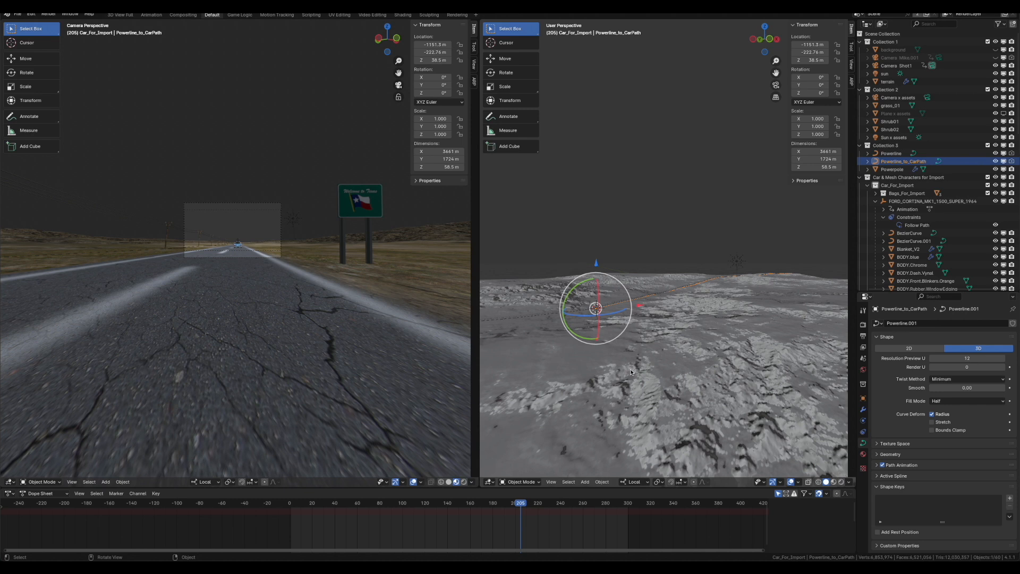
scroll(630, 369, "up", 4)
middle_click_drag(630, 372, 659, 339)
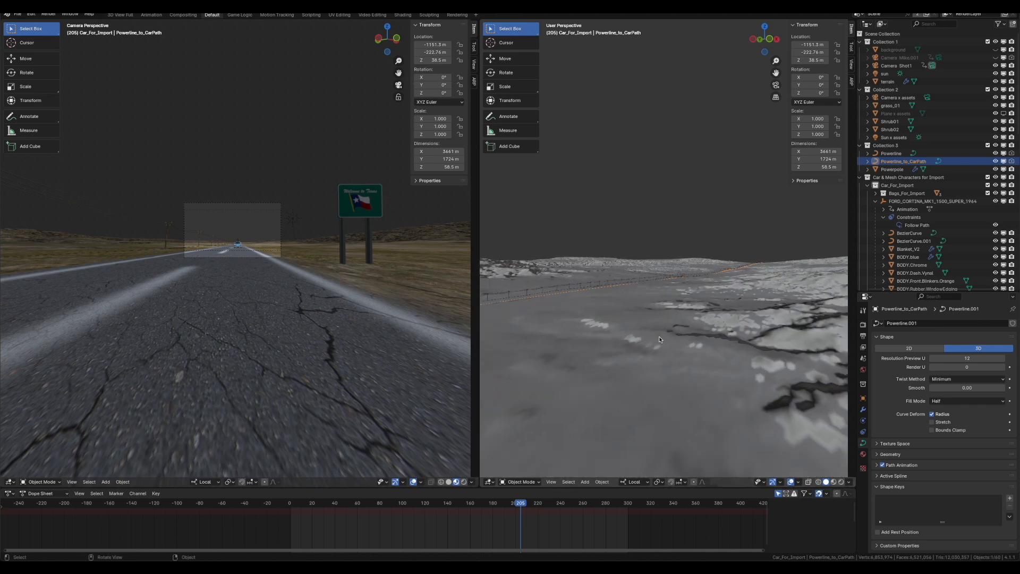
- Select the row of power poles, reveal its modifiers in the scene hierarchy and select the Curve modifier
left_click(579, 286)
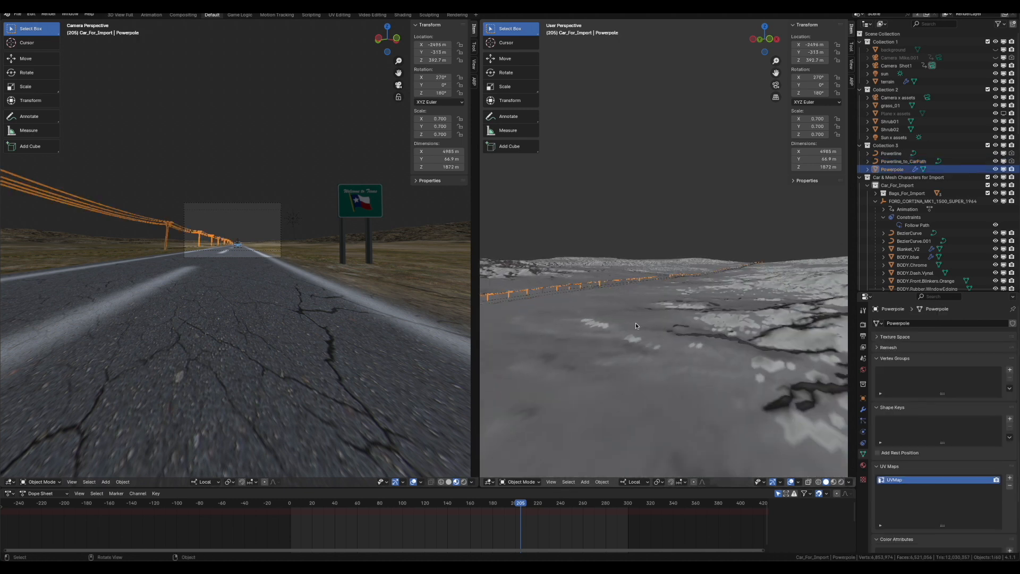
left_click(869, 170)
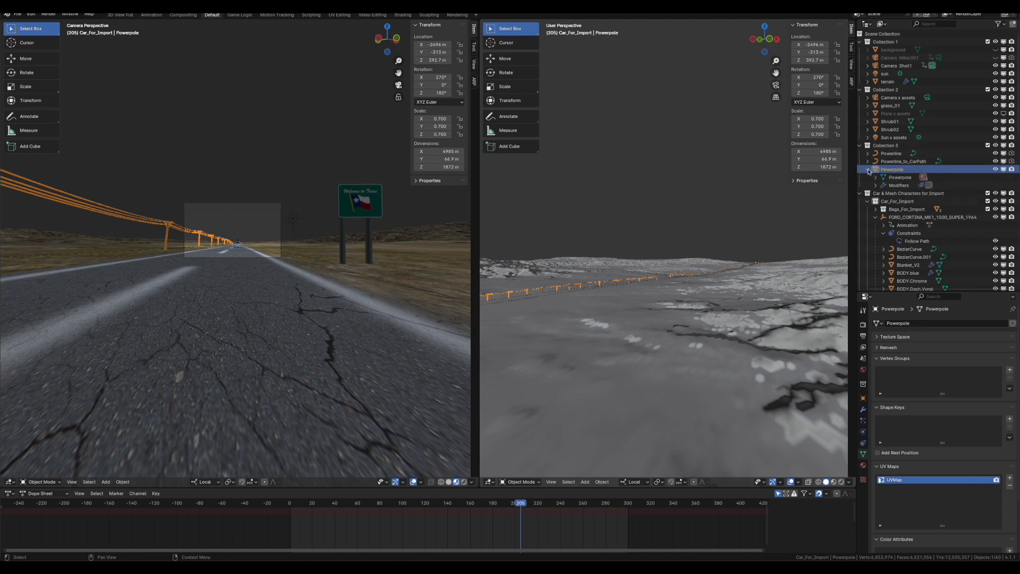
left_click(875, 185)
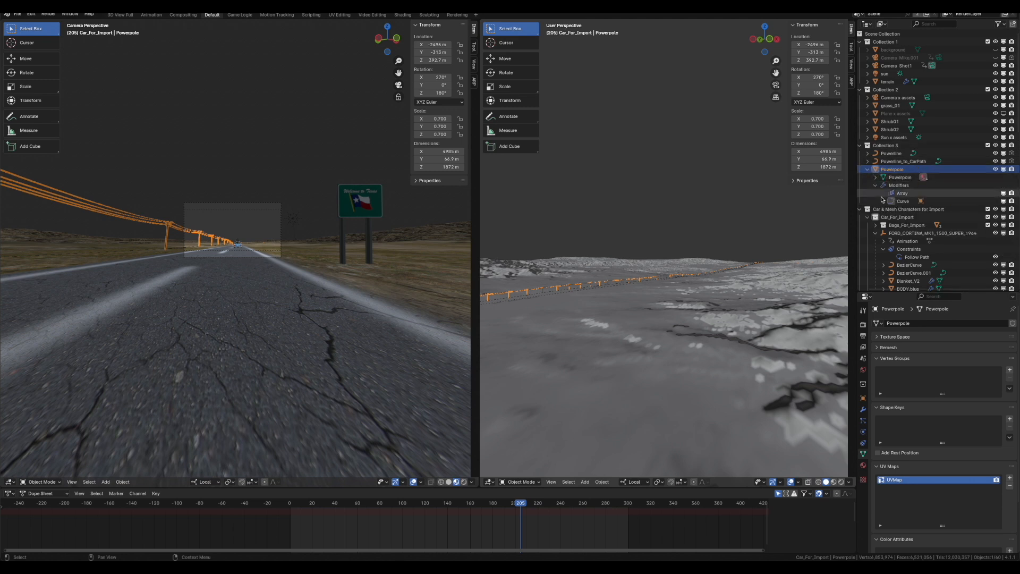
left_click(902, 201)
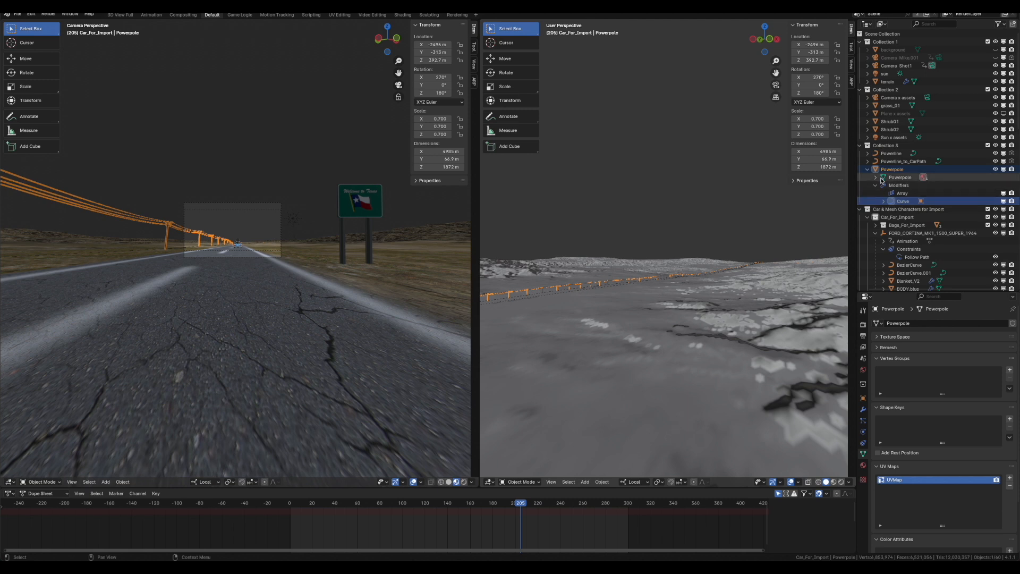
- Select the Powerline curve data and examine how the poles follow the curve beside the car path from several angles
left_click(868, 154)
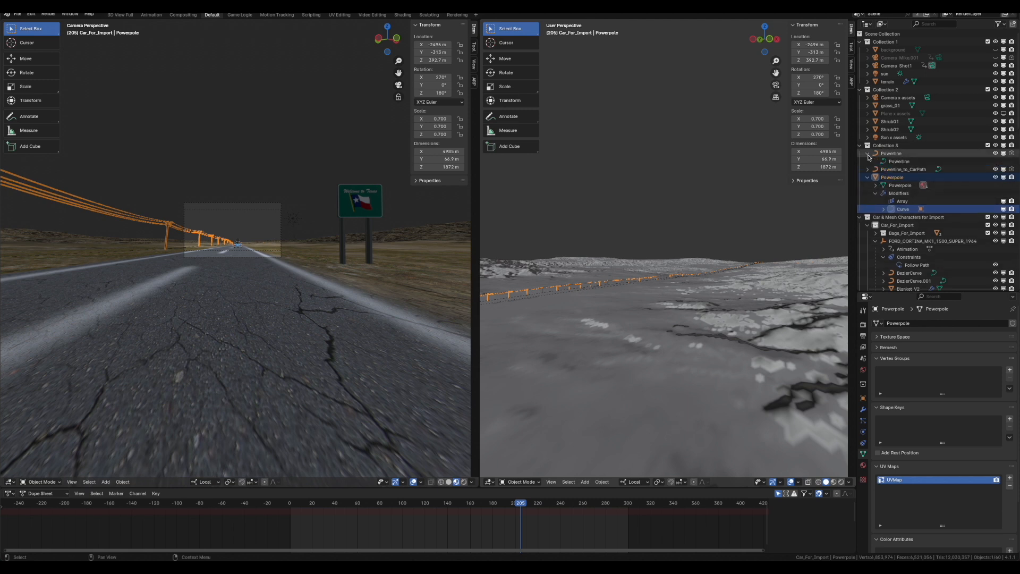
left_click(897, 162)
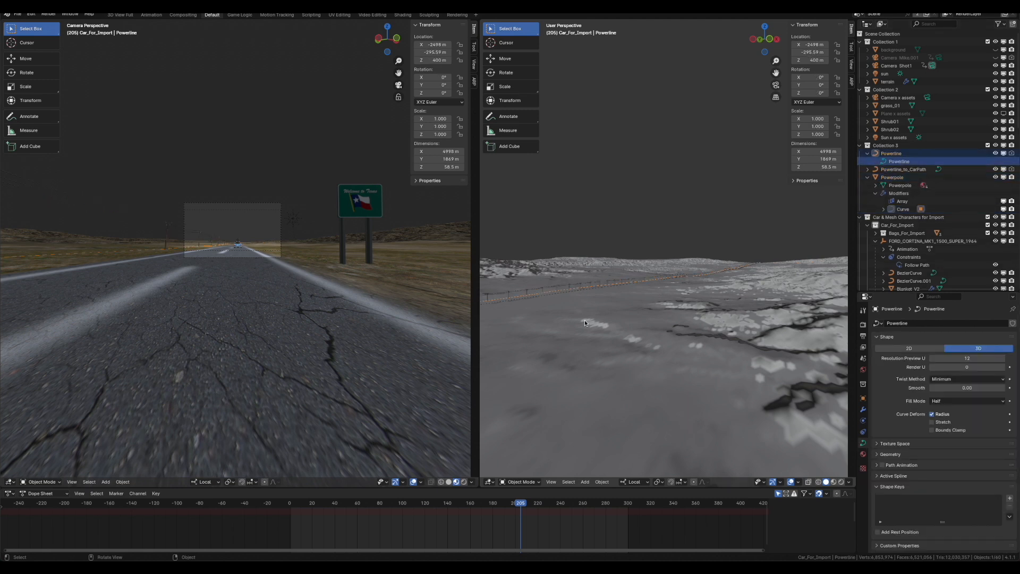
key("KP_Decimal")
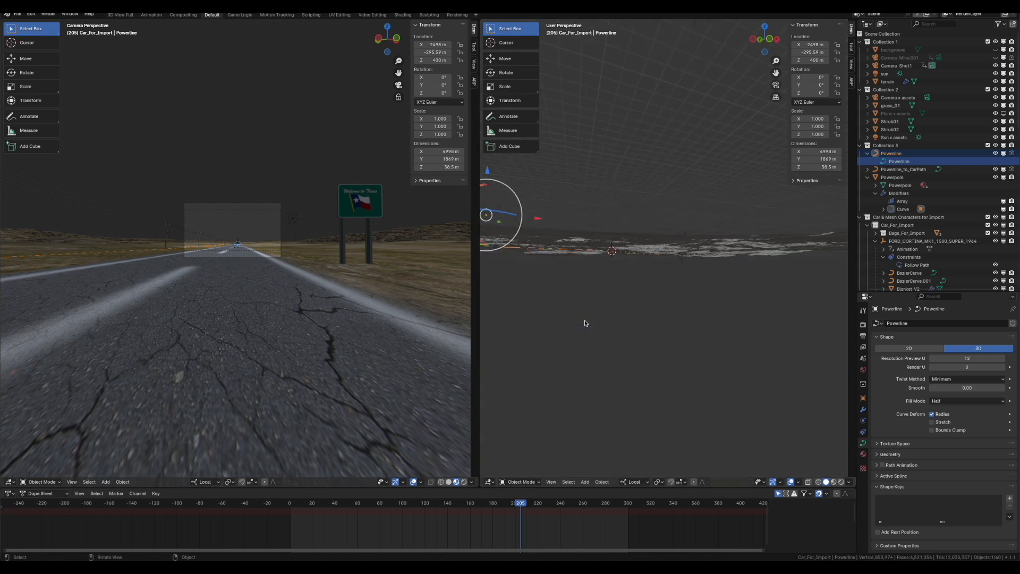
middle_click_drag(603, 308, 610, 350)
scroll(611, 350, "up", 10)
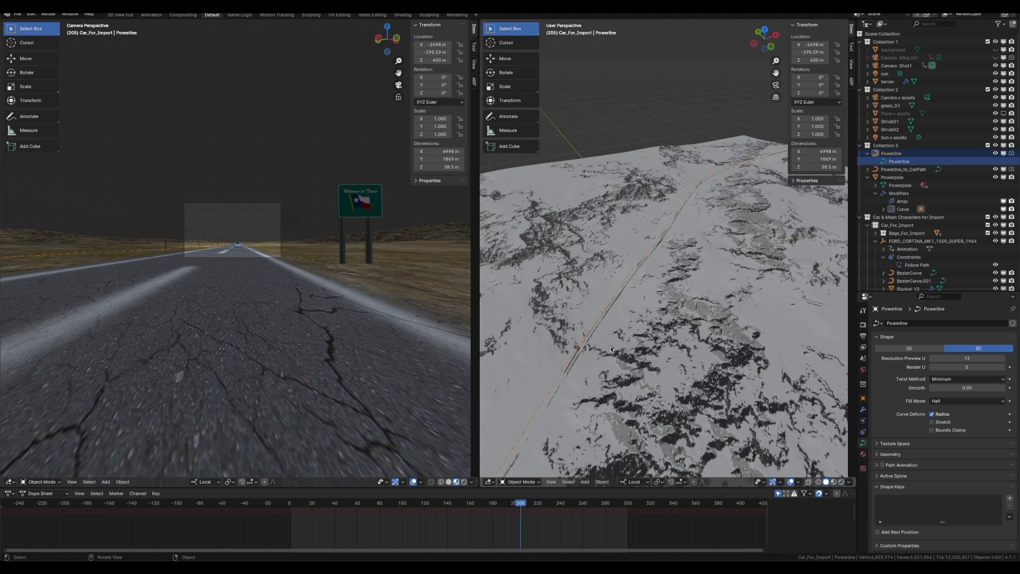
middle_click_drag(611, 346, 620, 319)
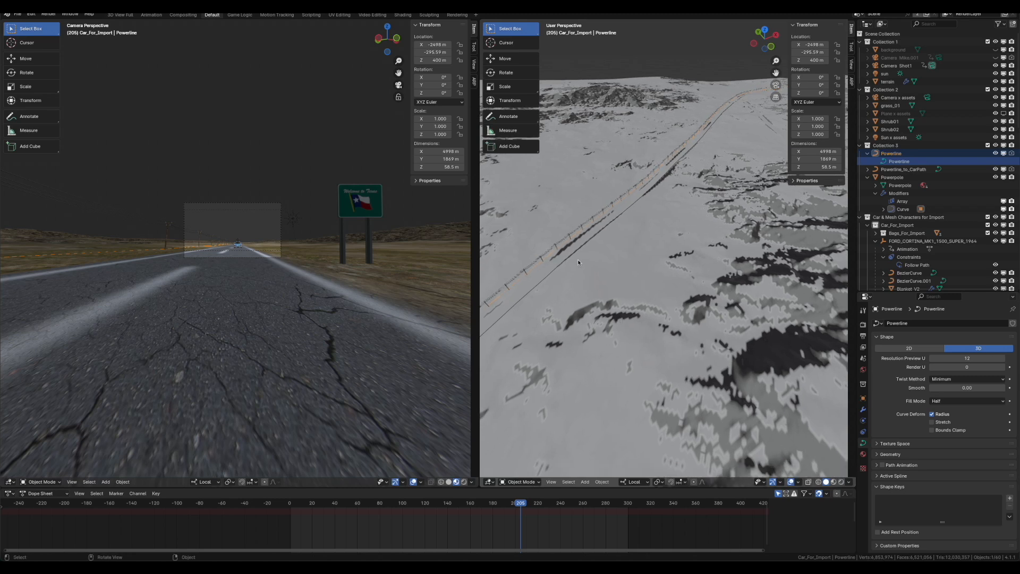
middle_click_drag(659, 237, 649, 256)
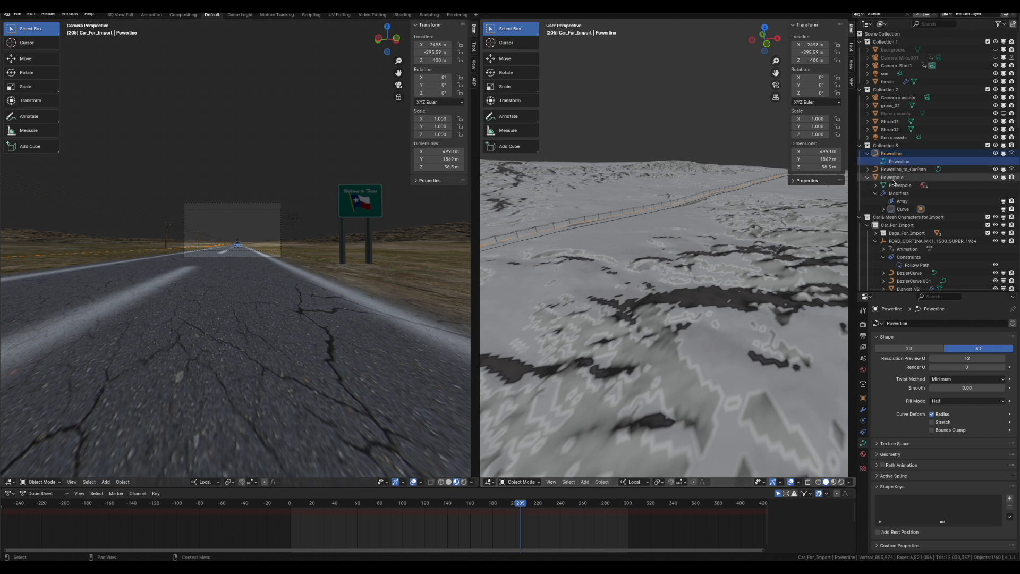
middle_click_drag(553, 230, 615, 233)
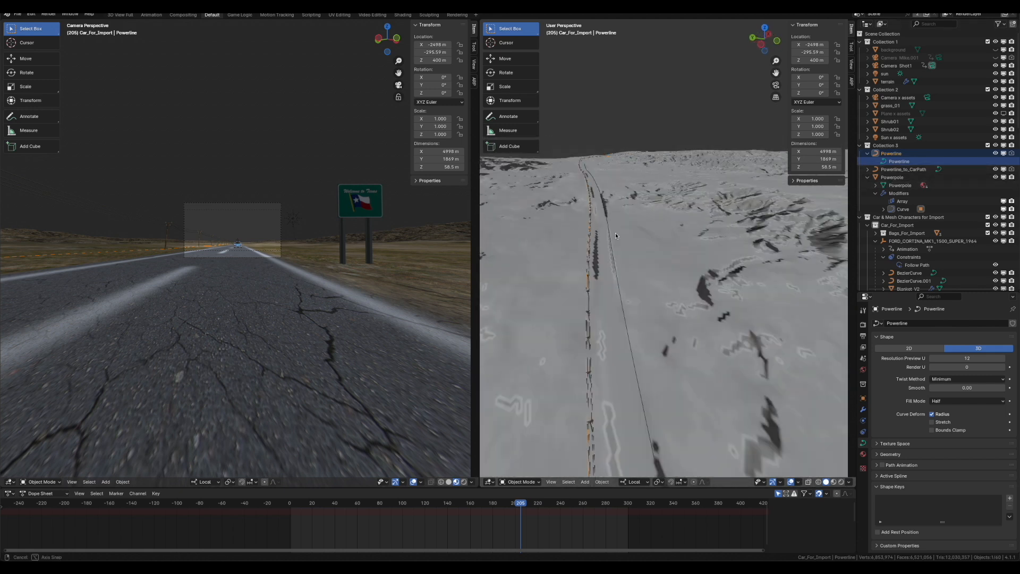
middle_click_drag(626, 267, 594, 289)
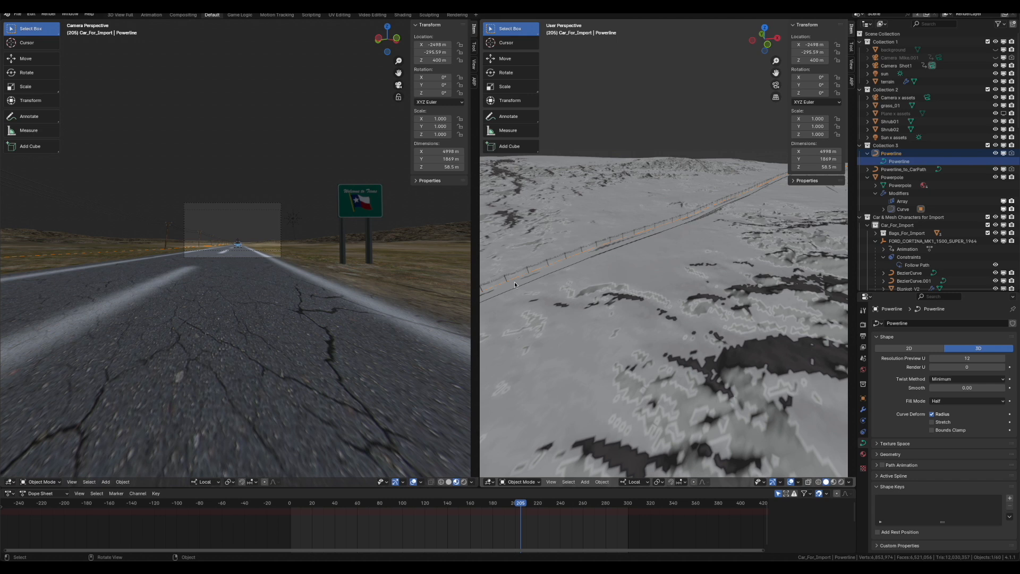
- Go to frame 10, select the Welcome to Texas sign and view it from a low angle beside the road
key("shift+Left")
middle_click_drag(280, 292, 317, 351, "shift")
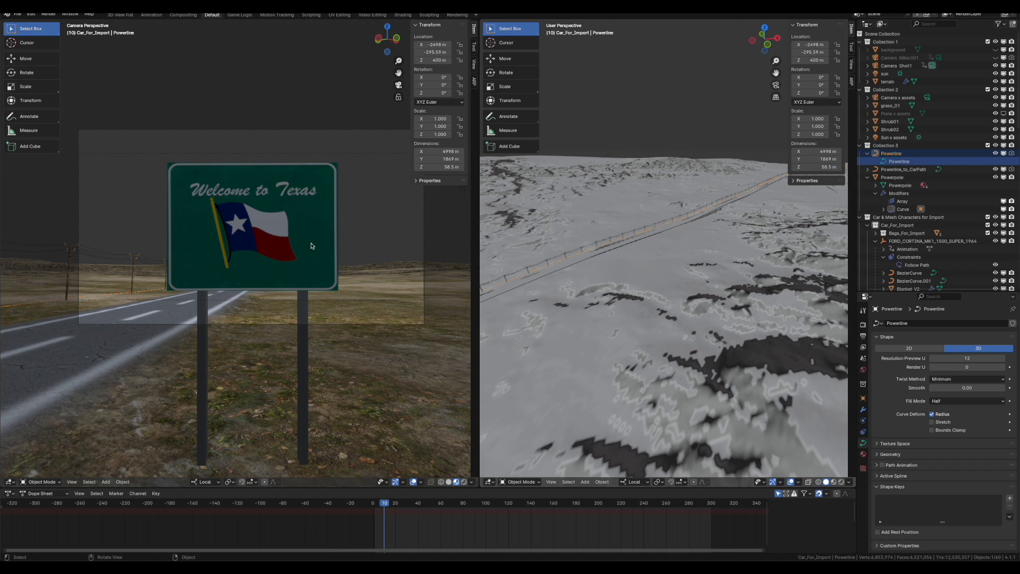
left_click(257, 232)
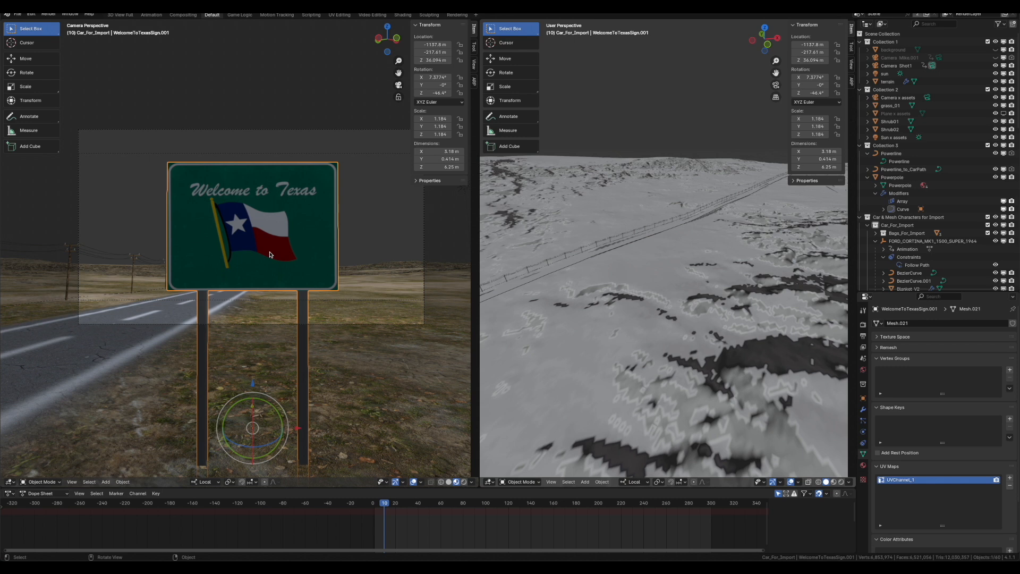
middle_click_drag(270, 254, 273, 220)
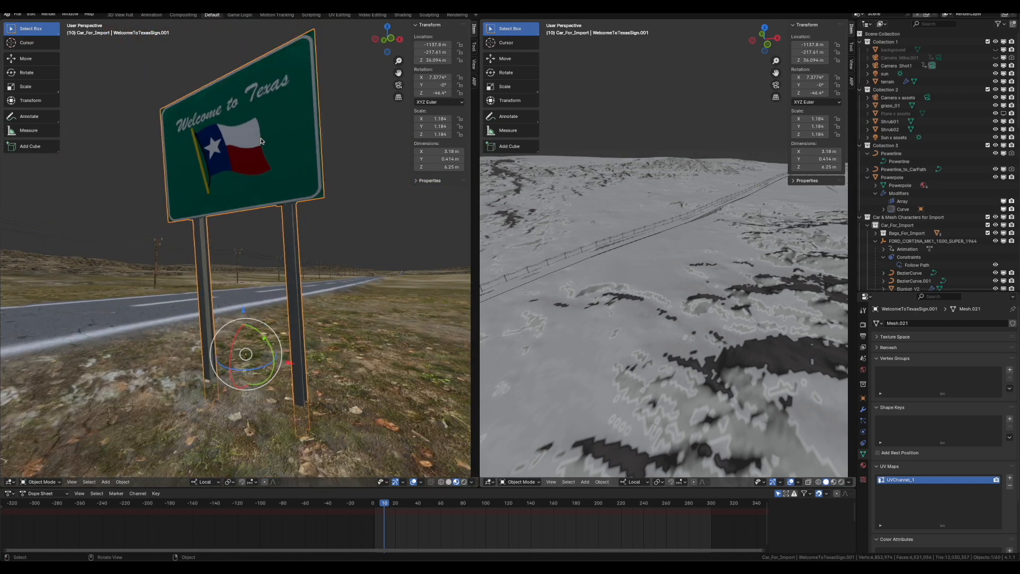